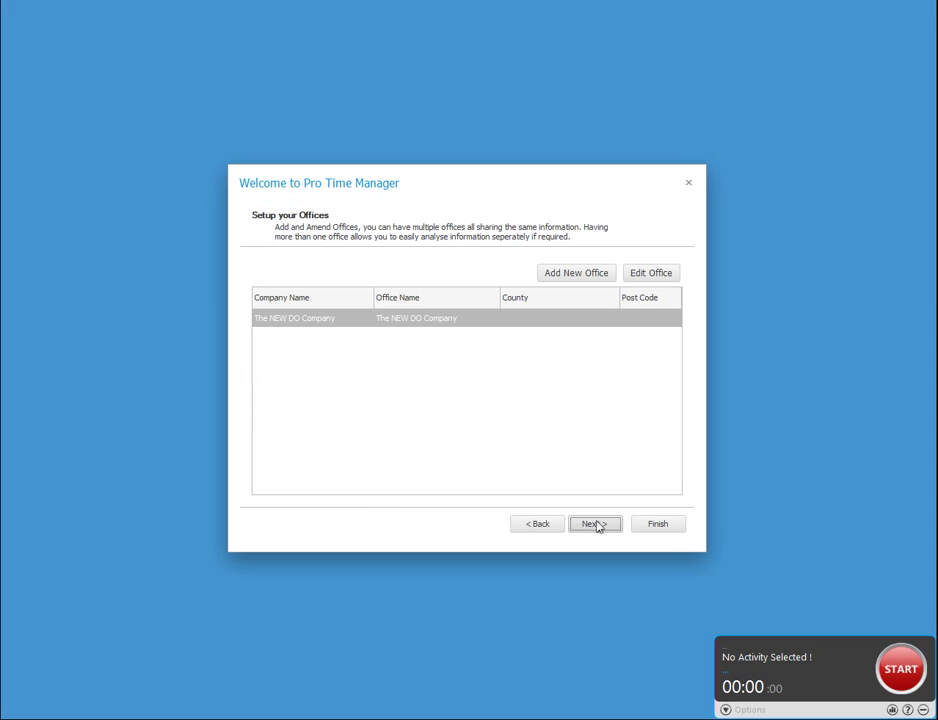
Change the existing office's name/location to 'Overseas' and save it.
click(476, 320)
double_click(476, 320)
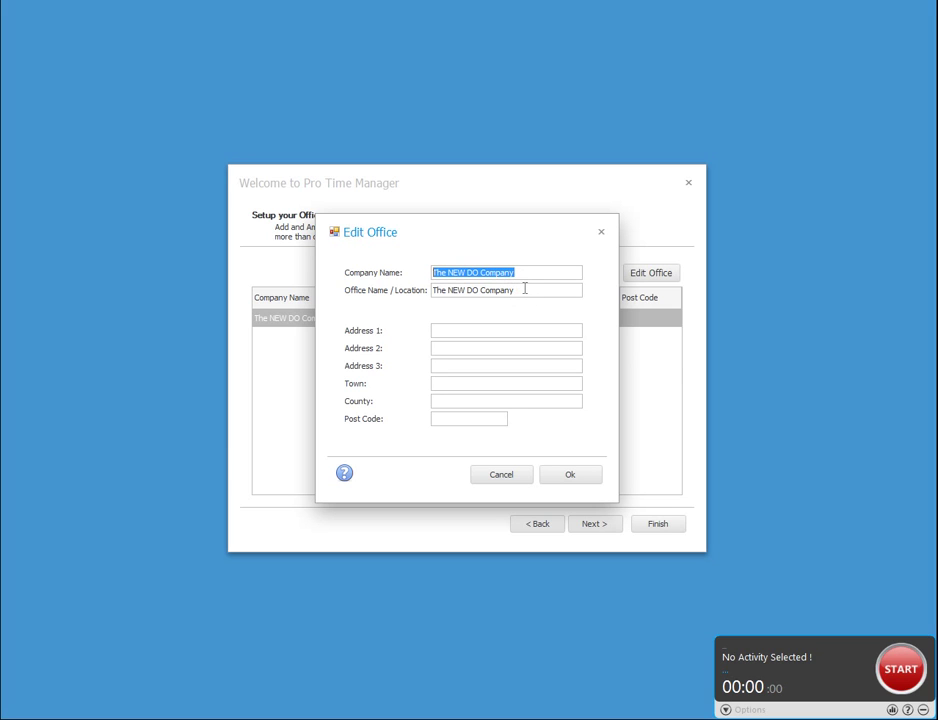
drag(524, 288, 432, 290)
text(Overseas)
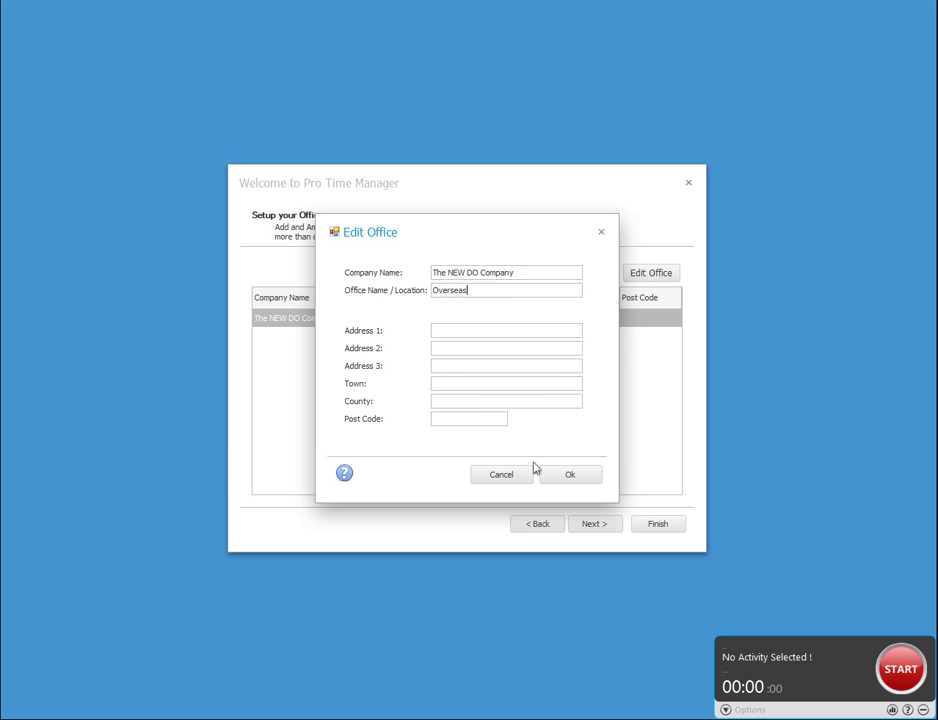
click(577, 476)
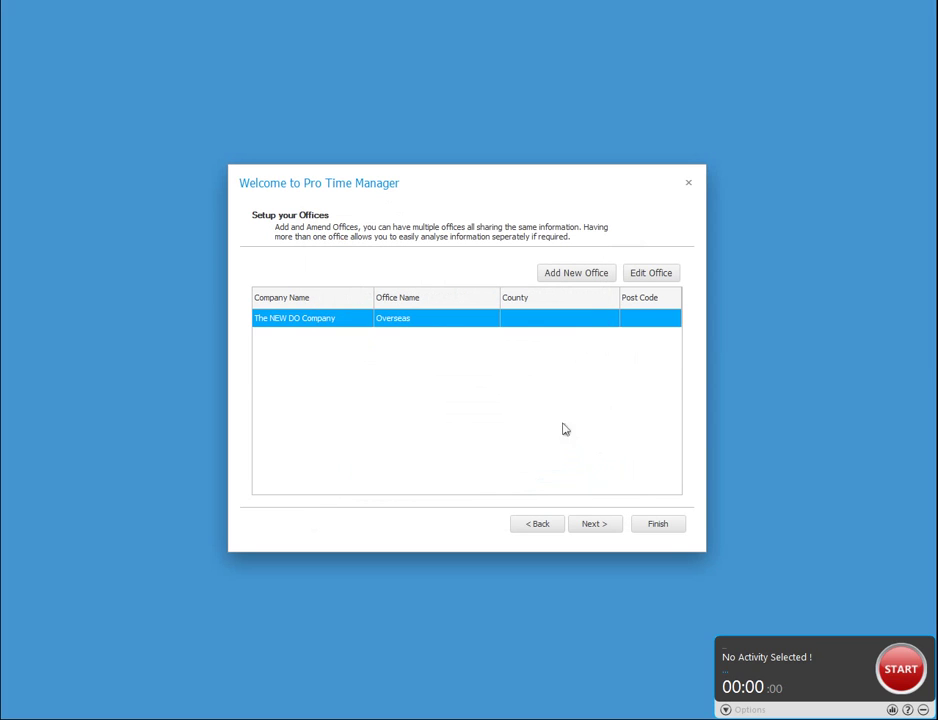
Add a new office 'North Office' for The NEW DO Company.
click(569, 282)
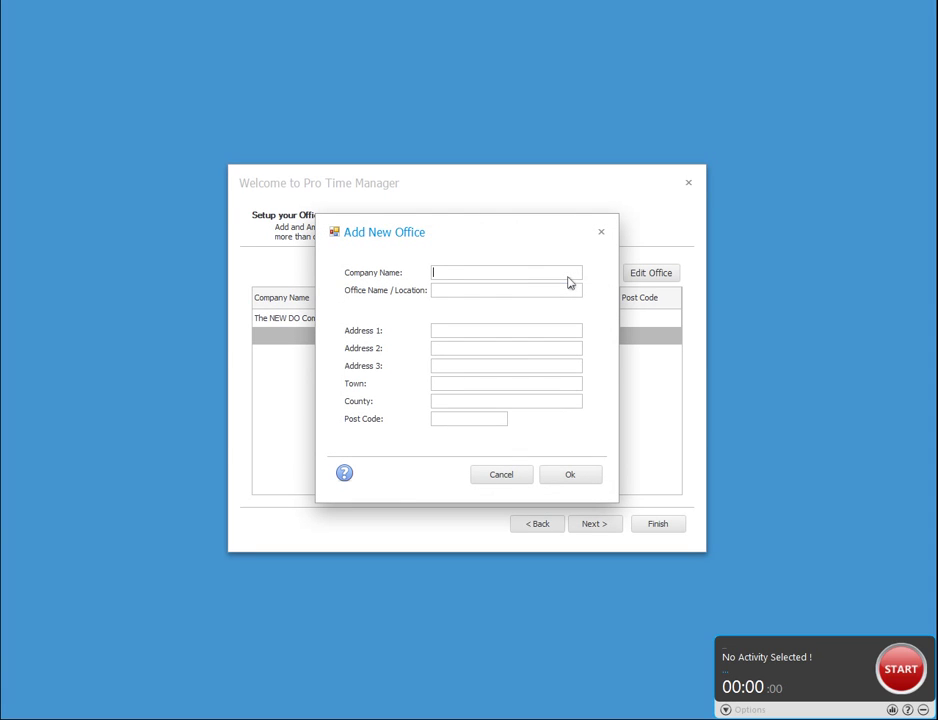
text(The NEW DO Company)
key(Tab)
text(North Office)
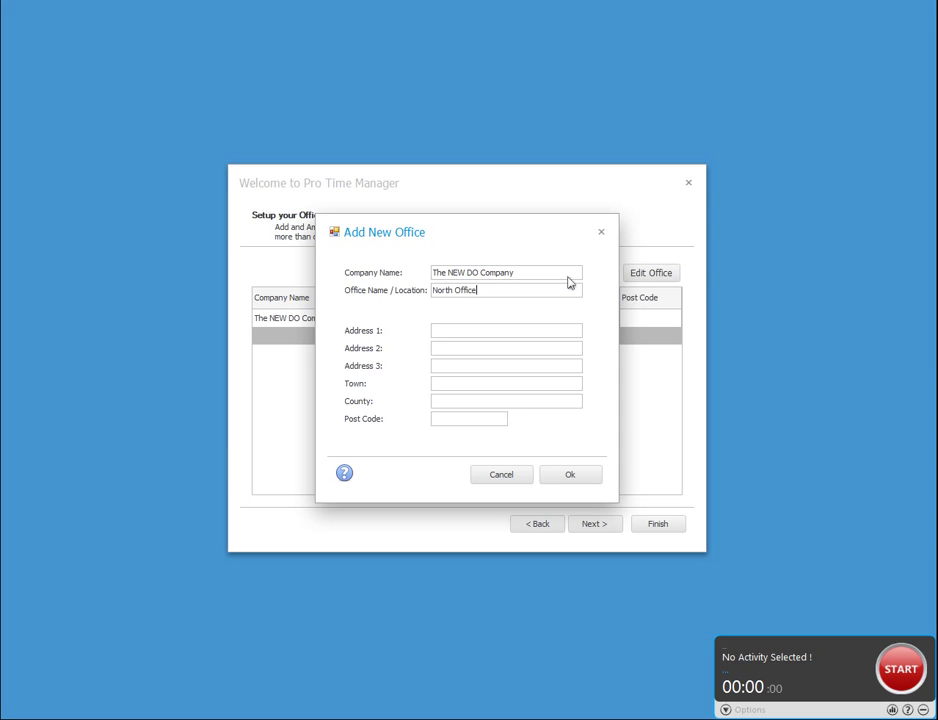
click(582, 478)
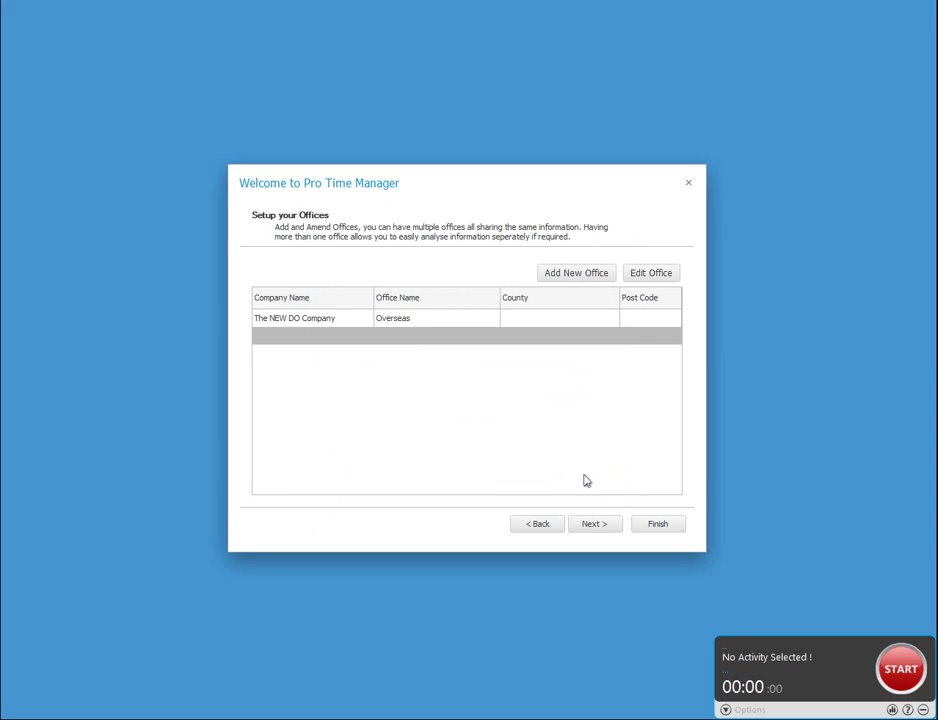
Review the North Office and Overseas entries, then continue to users and employees.
click(514, 337)
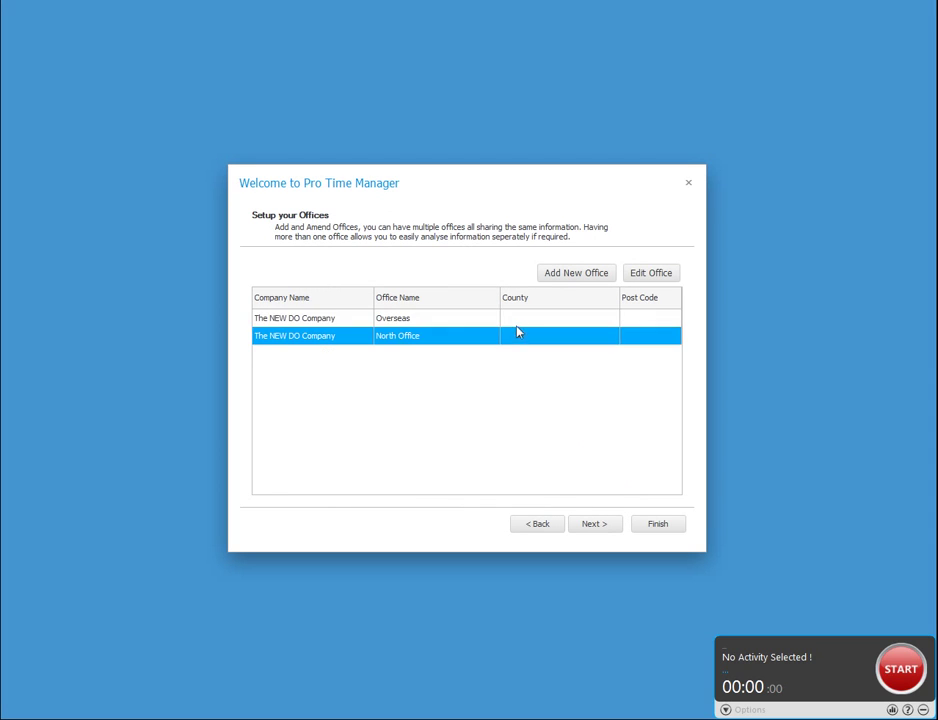
click(522, 320)
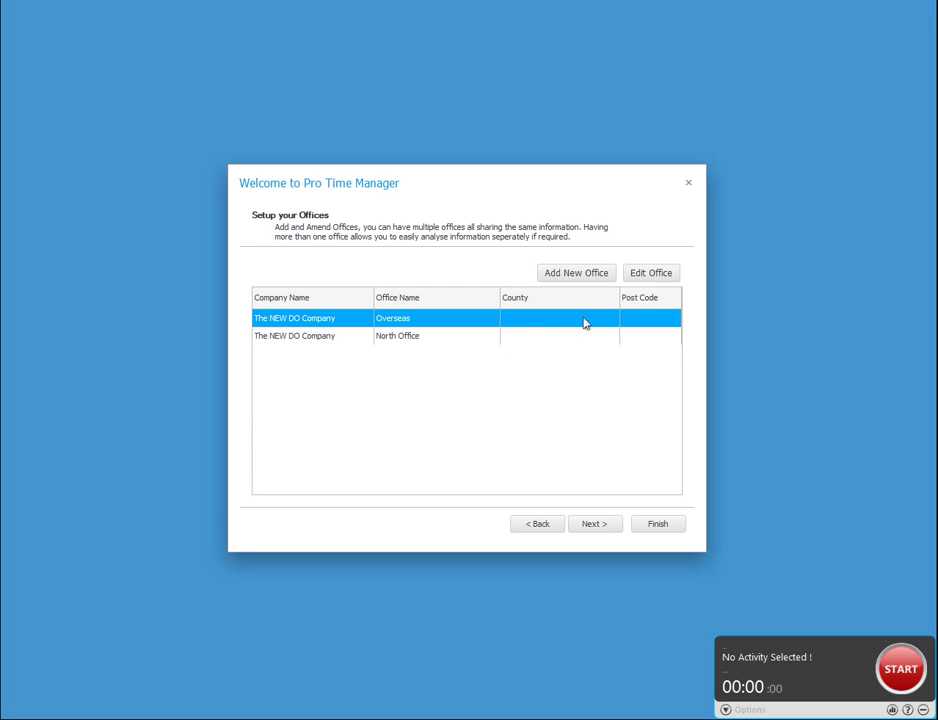
click(594, 524)
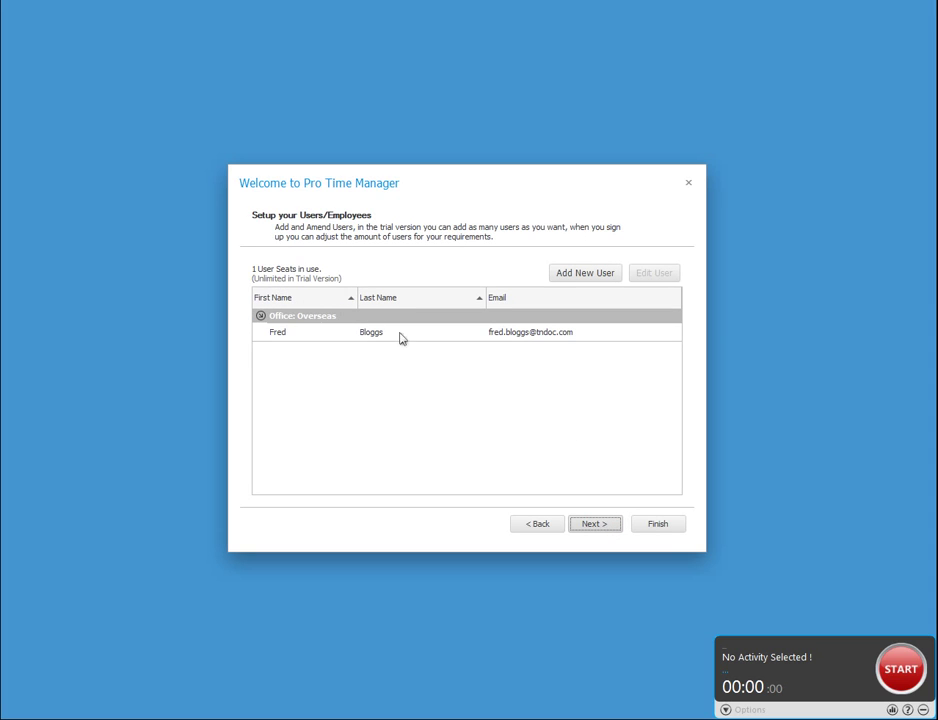
Check the existing user's details, keeping the user assigned to the Overseas office.
click(505, 340)
double_click(505, 340)
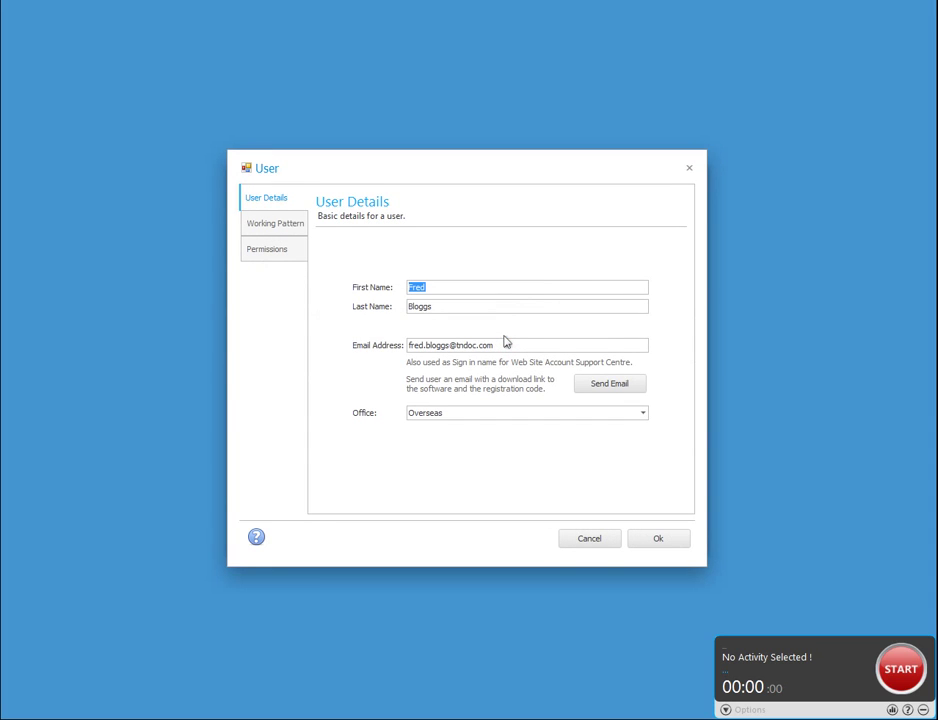
click(459, 308)
click(479, 345)
click(475, 418)
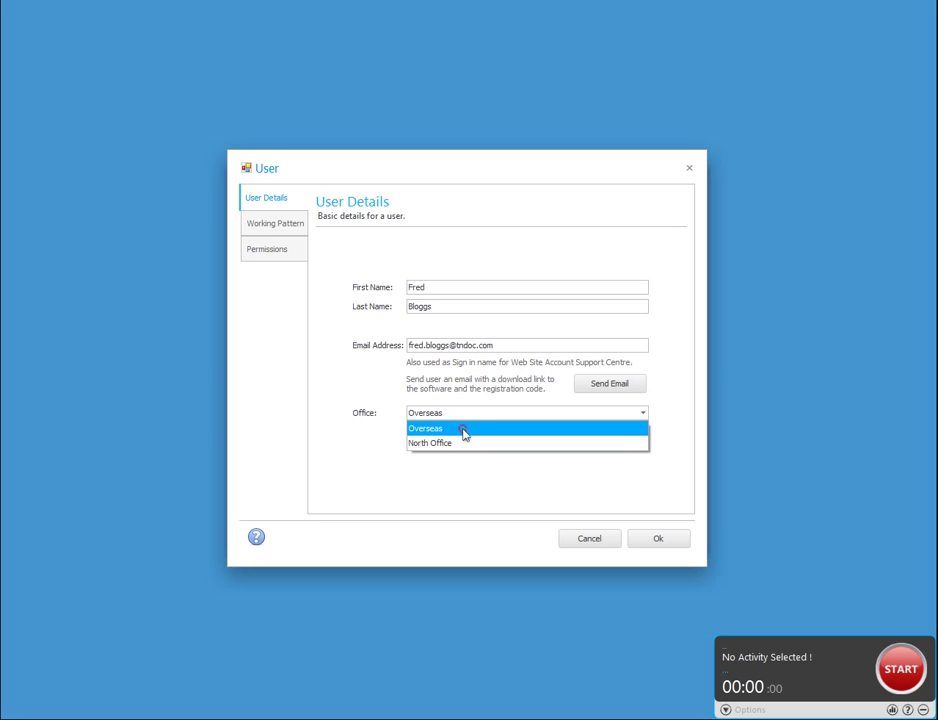
click(464, 432)
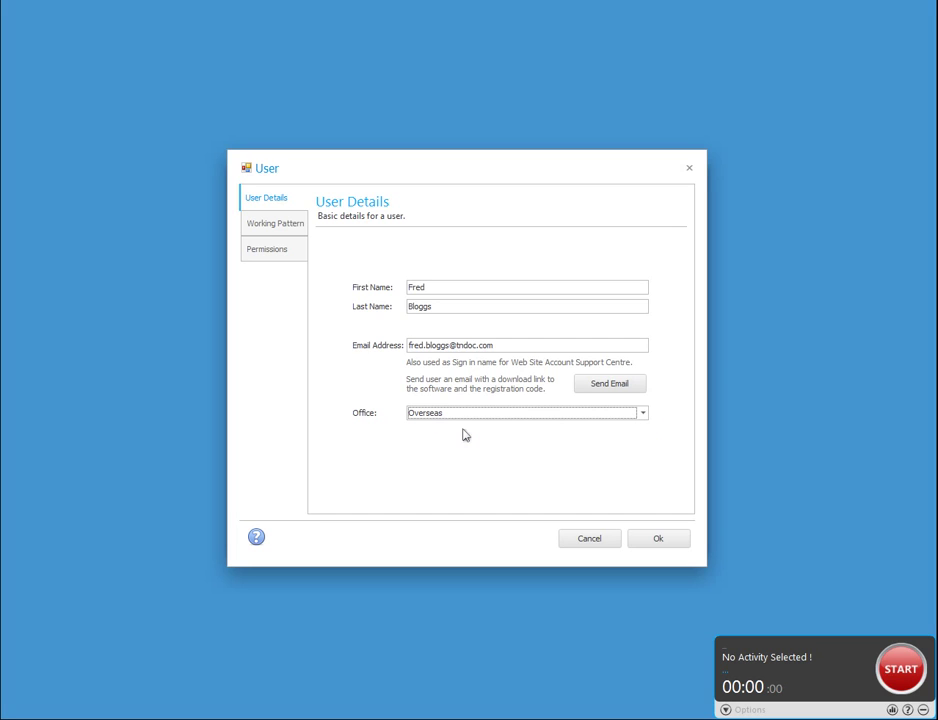
Review the user's working pattern and System Administrator permissions, then confirm and begin a new user.
click(290, 235)
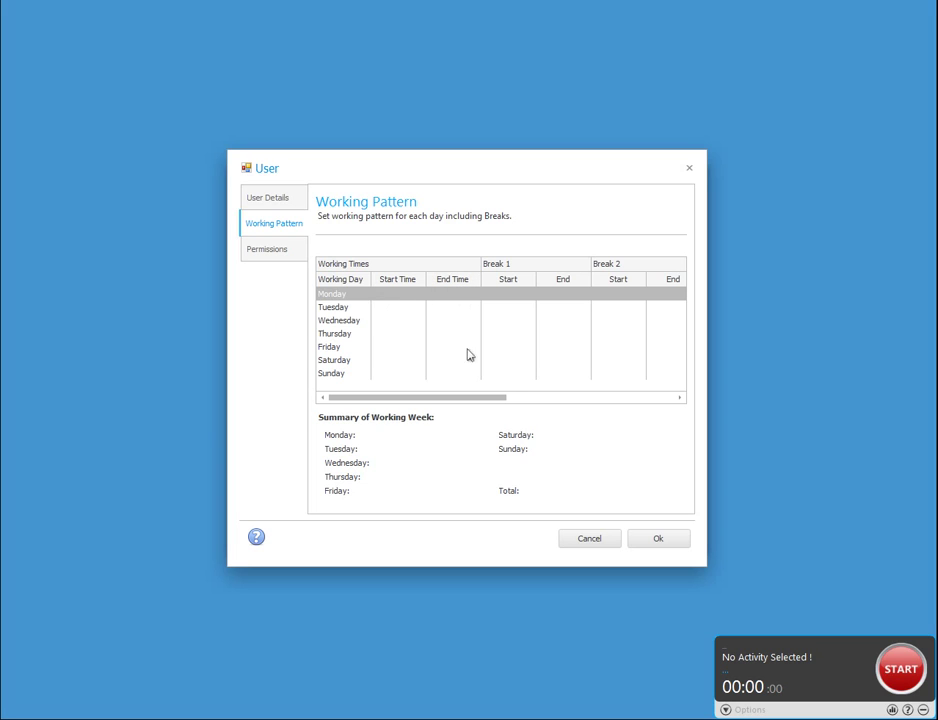
click(281, 250)
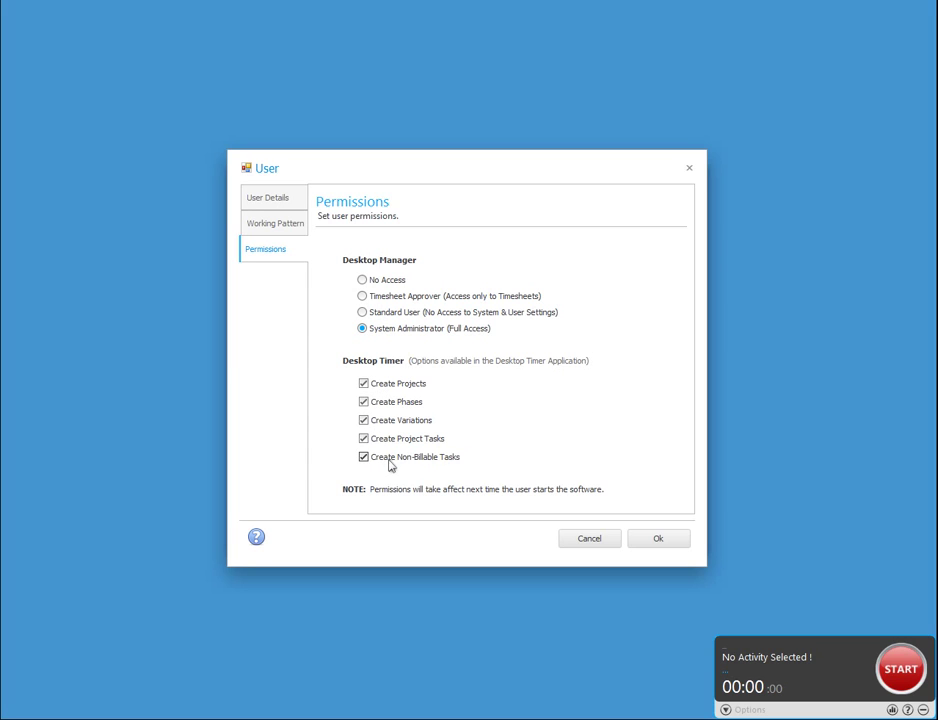
click(661, 540)
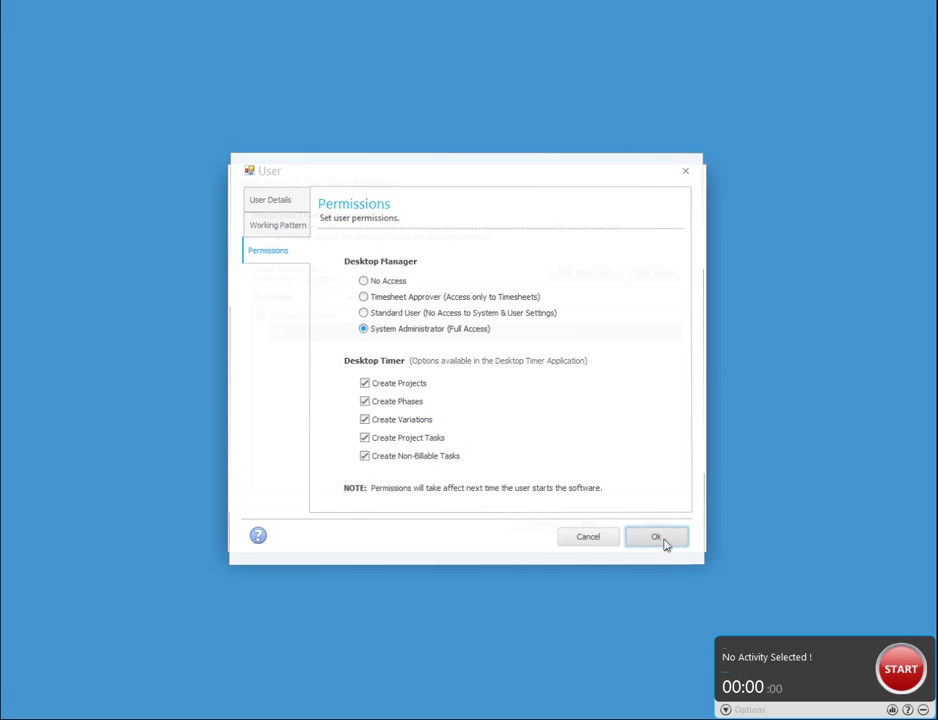
click(587, 273)
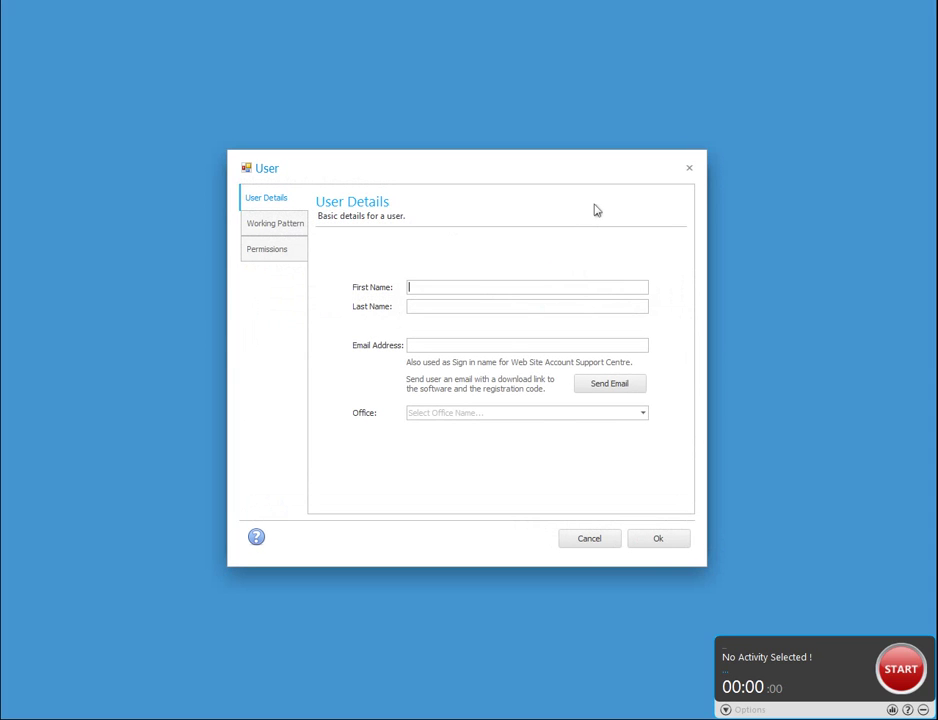
Enter the new user's name and e-mail address and make them a Timesheet Approver.
click(461, 344)
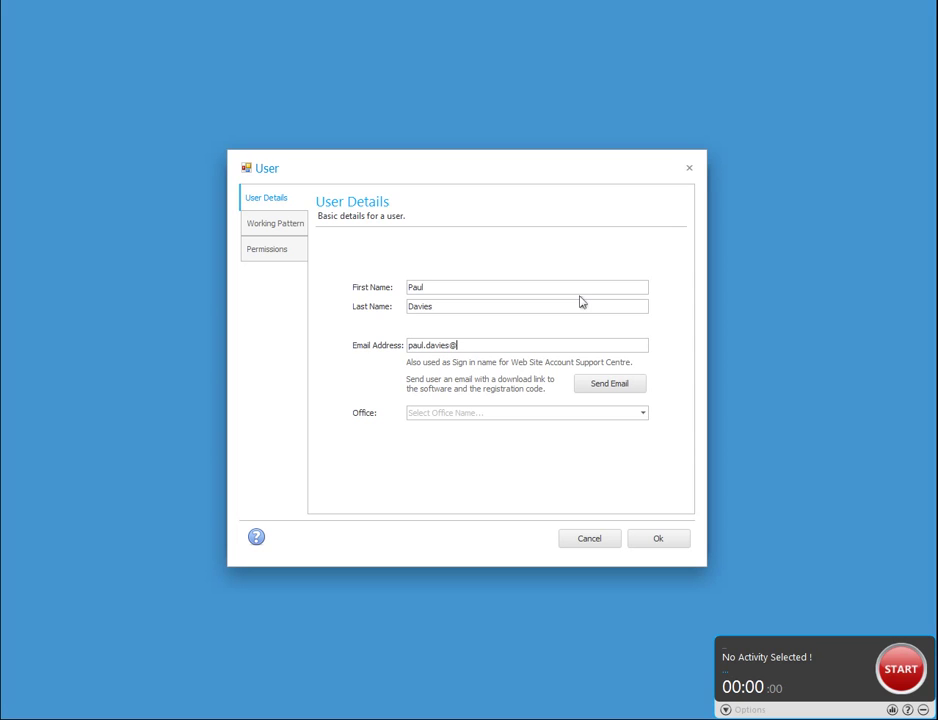
click(285, 228)
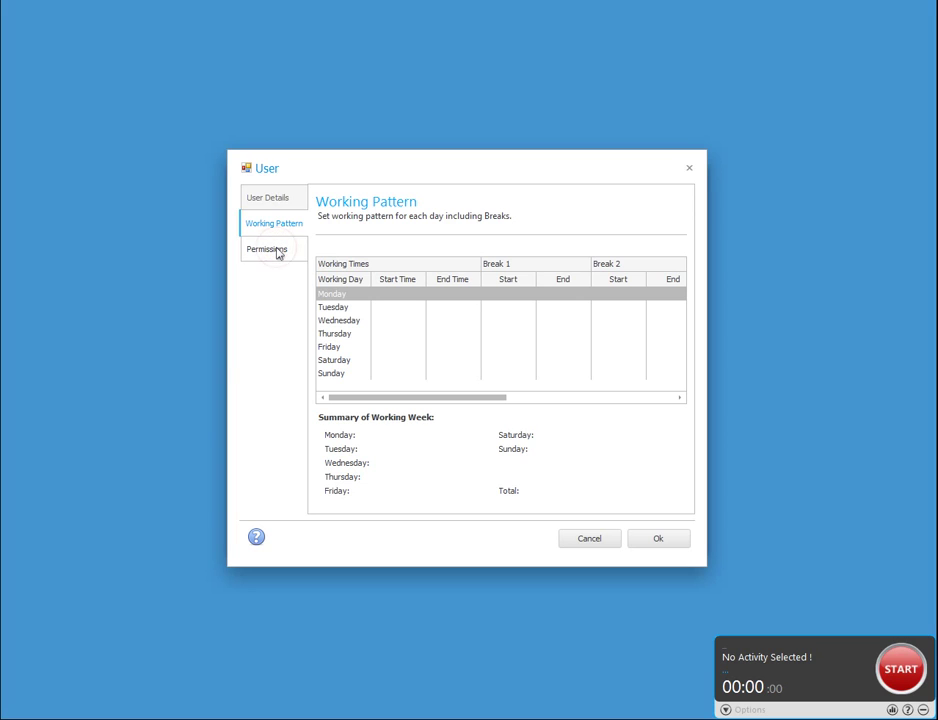
click(279, 252)
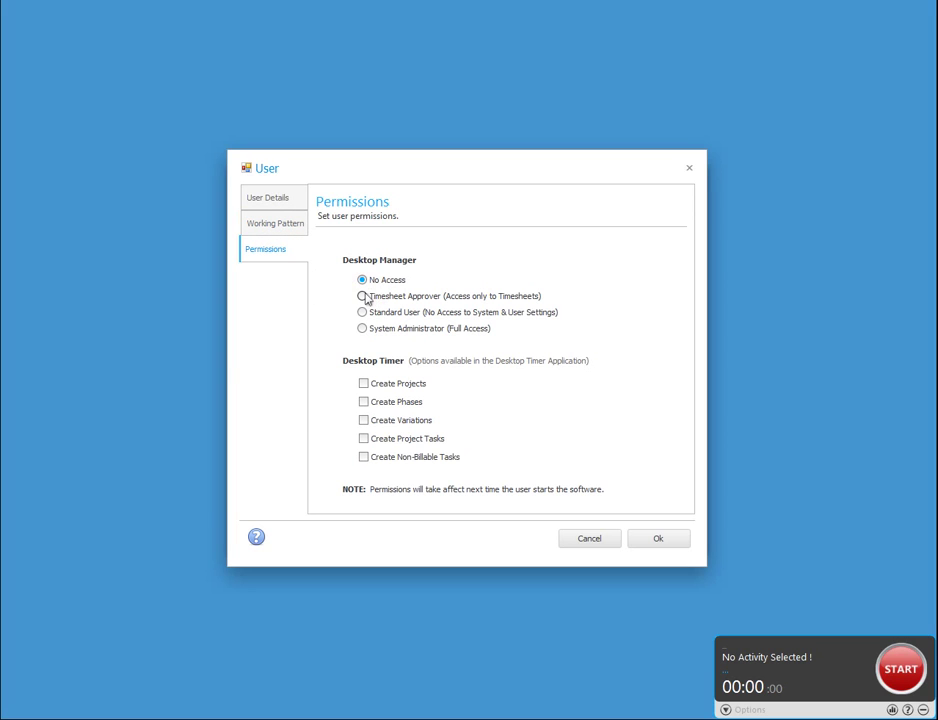
click(366, 298)
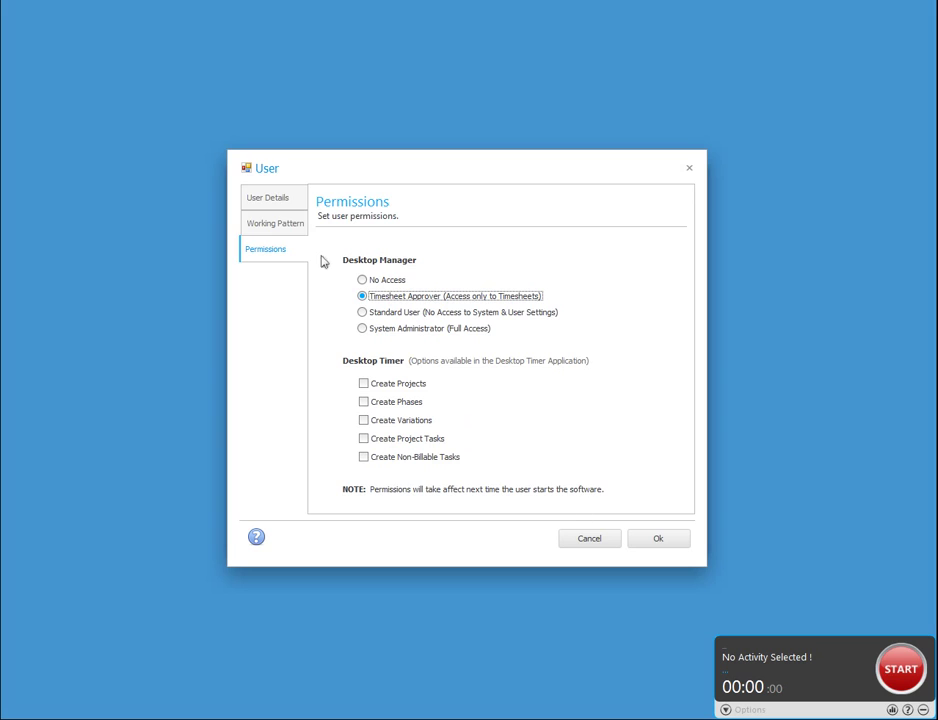
click(280, 224)
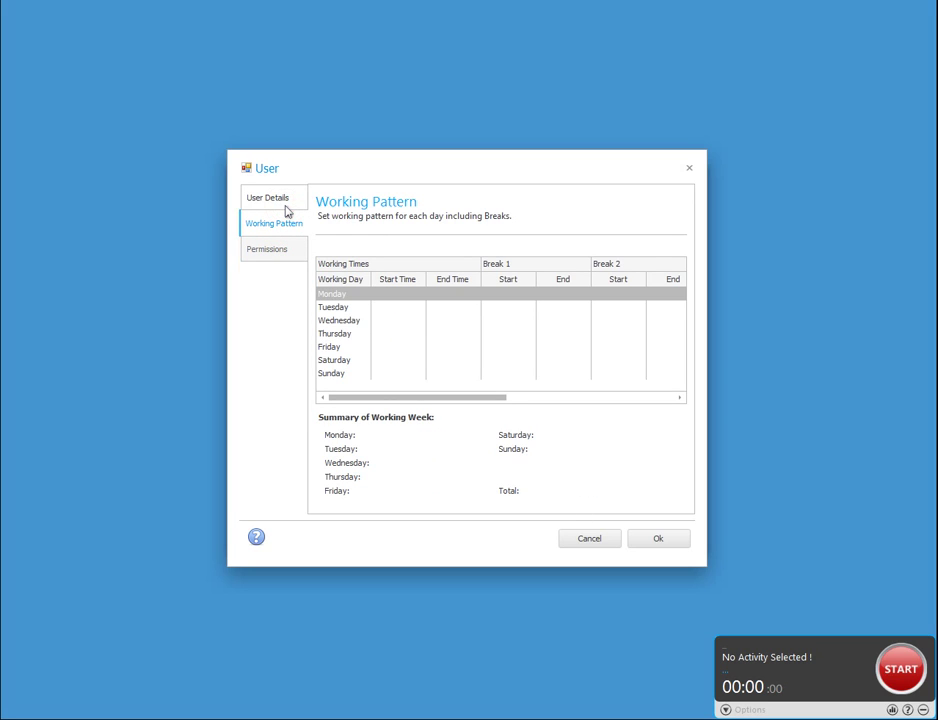
click(287, 209)
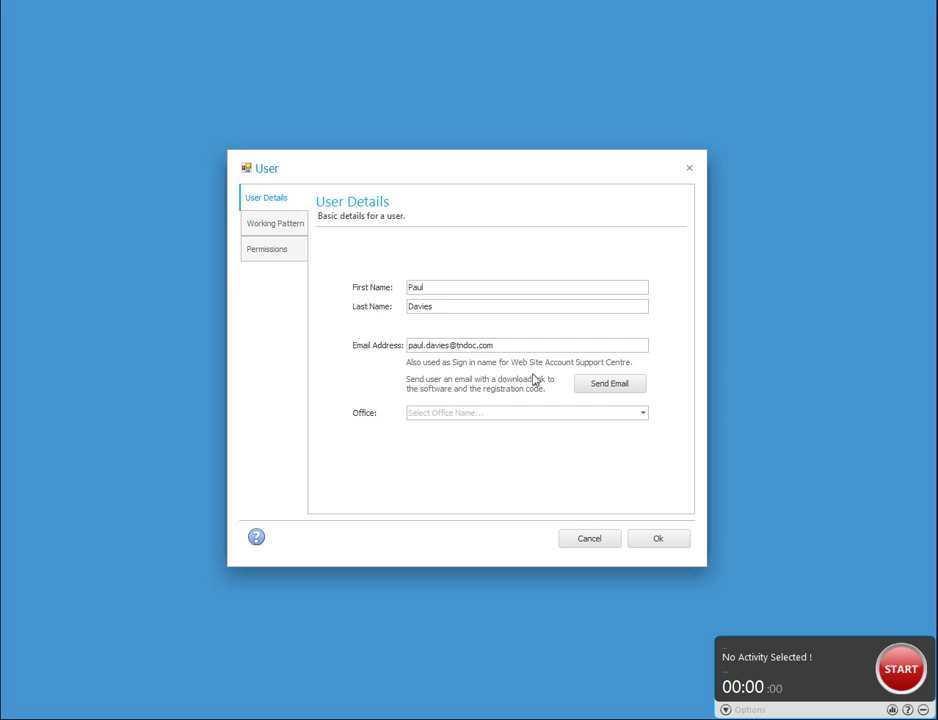
Assign the new user to North Office and save without sending a setup email.
click(593, 417)
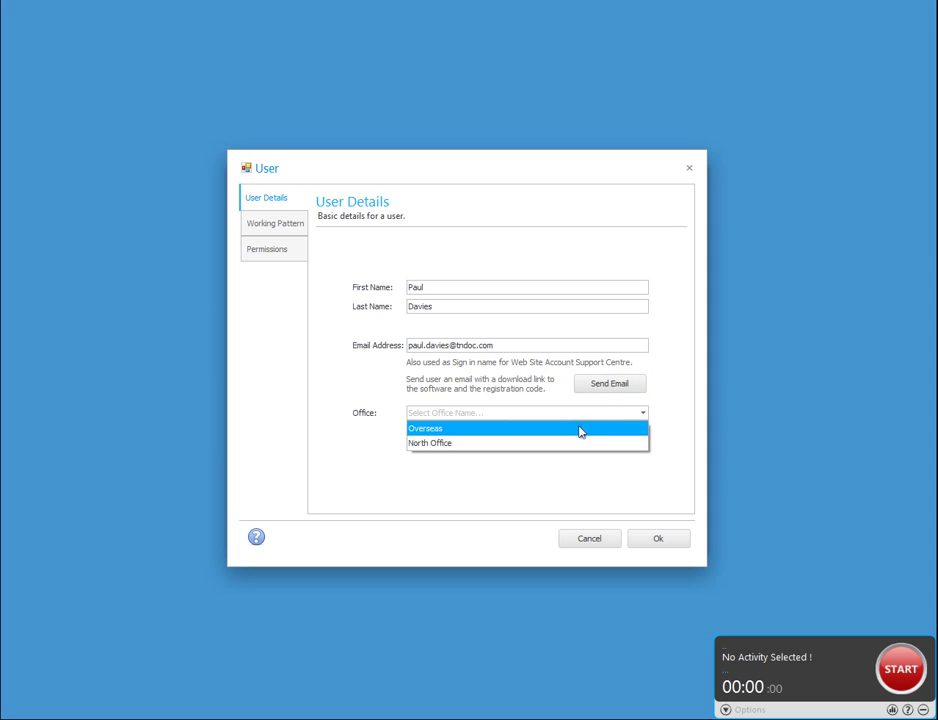
click(576, 443)
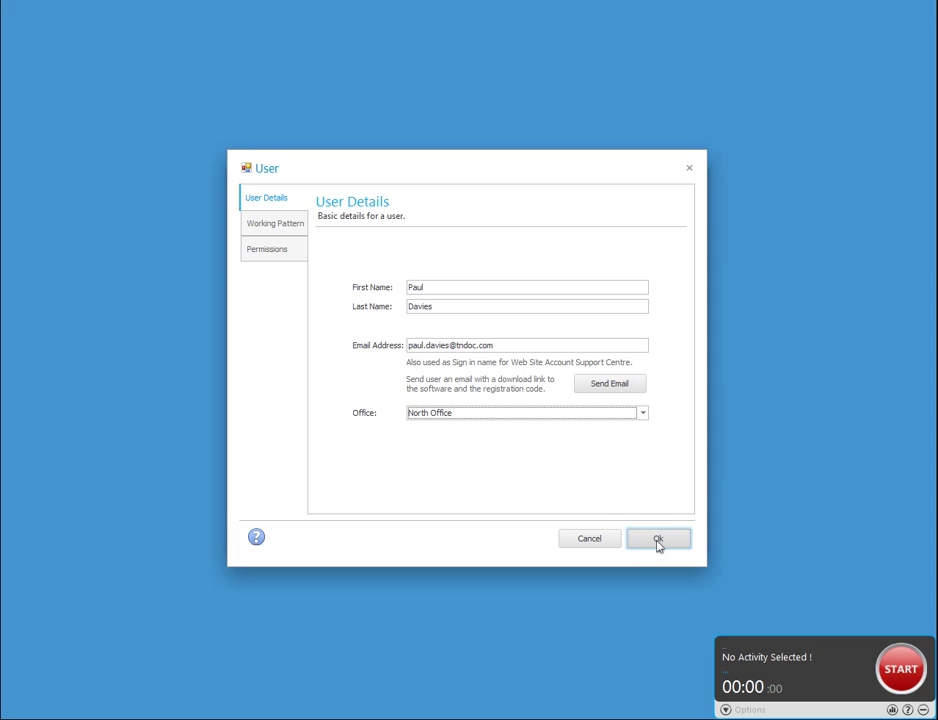
click(658, 540)
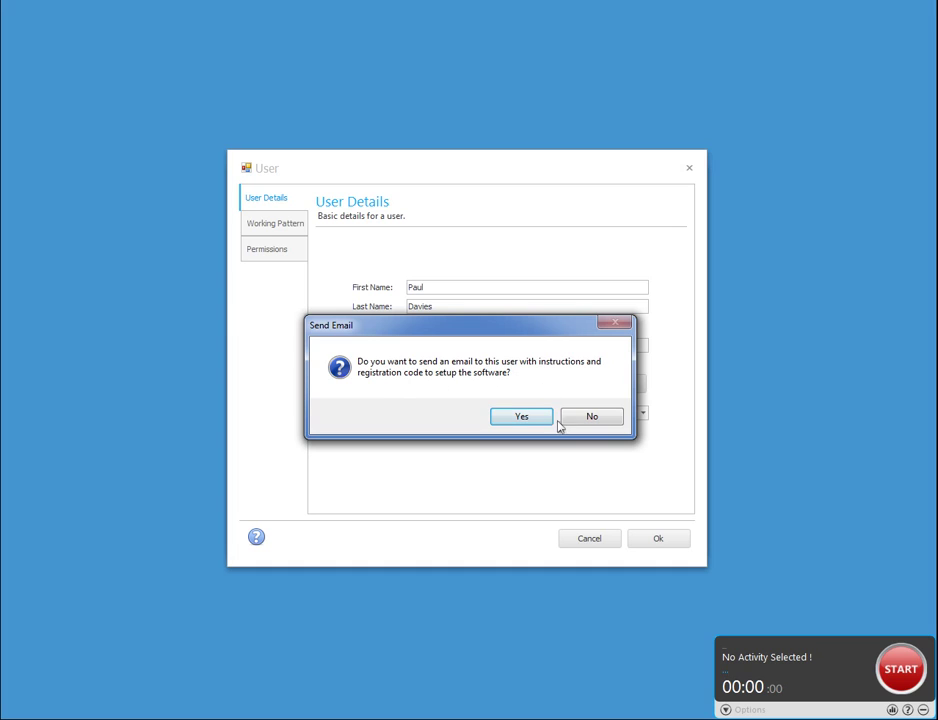
click(596, 422)
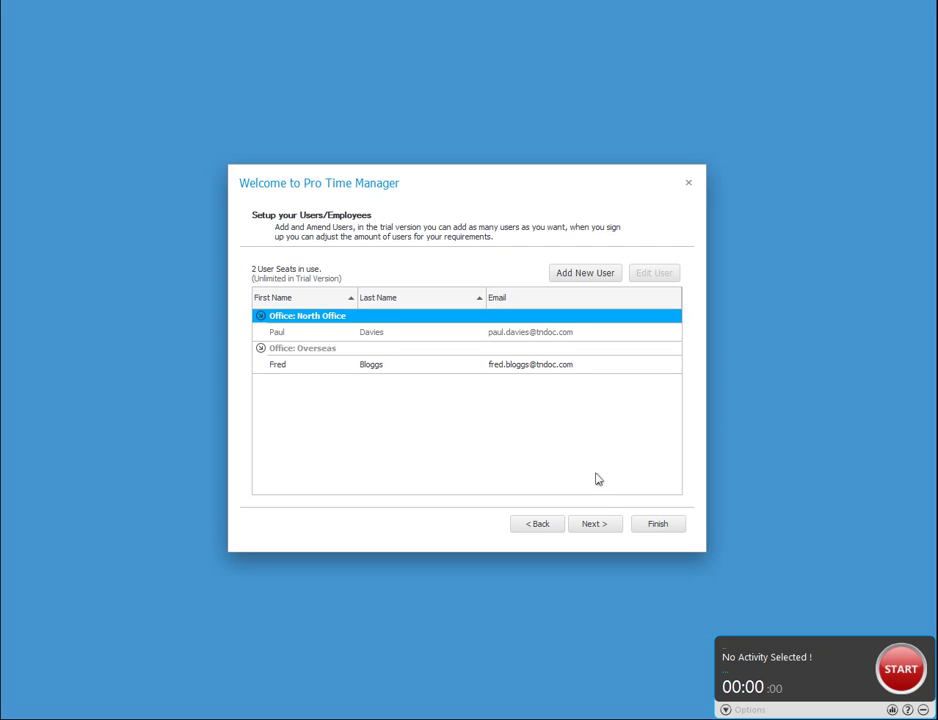
click(596, 526)
Enter the non-billable tasks 'Meeting' and 'General Duties', then continue to project tasks.
click(596, 526)
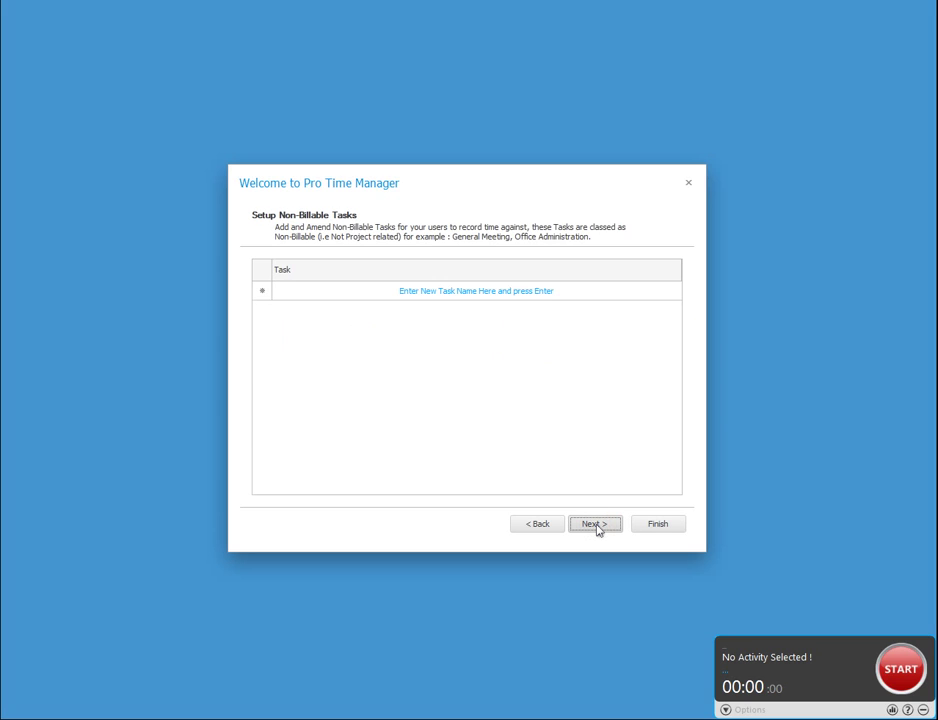
click(377, 296)
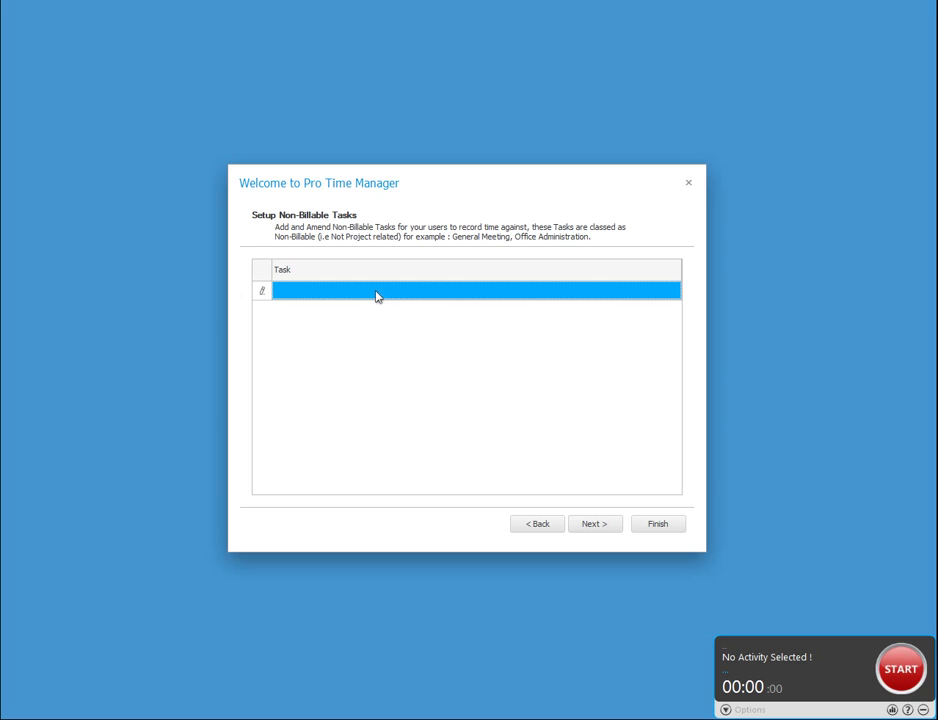
text(Meeting)
key(Return)
text(General Duties)
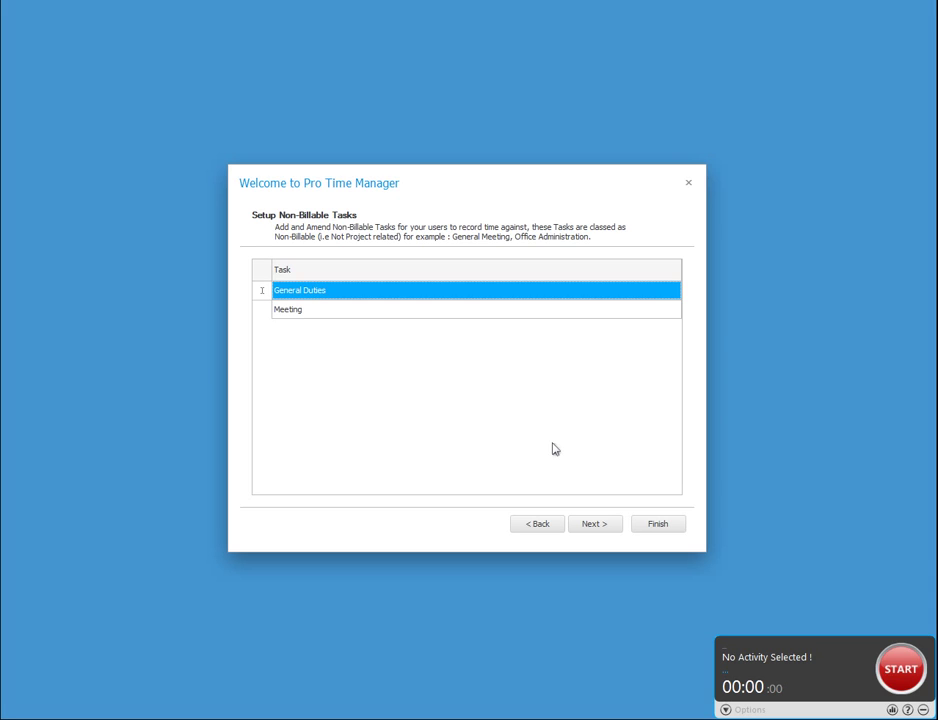
key(Return)
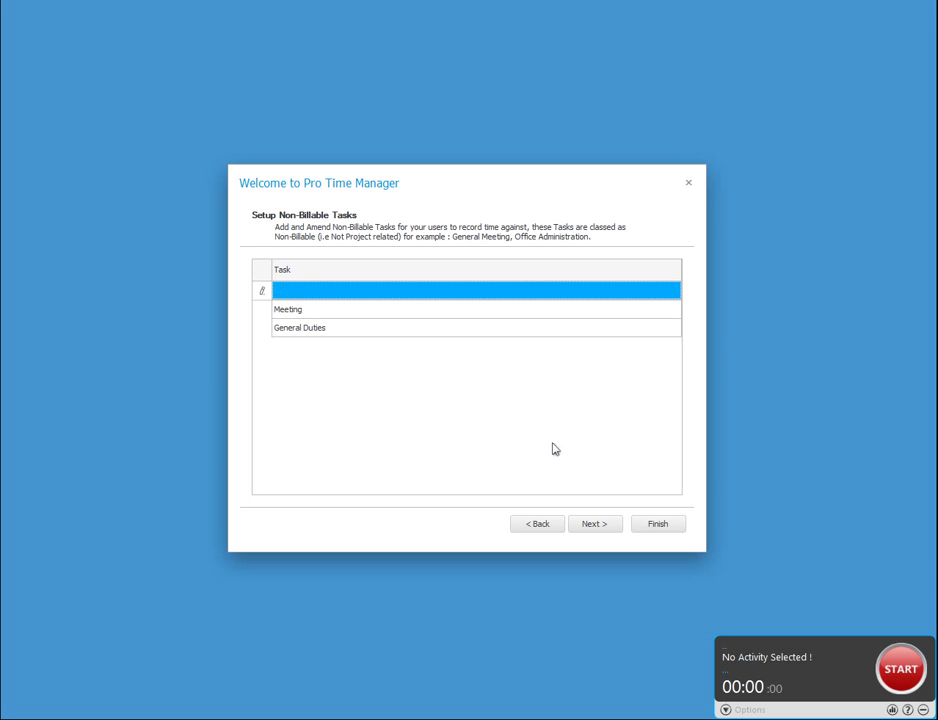
click(600, 524)
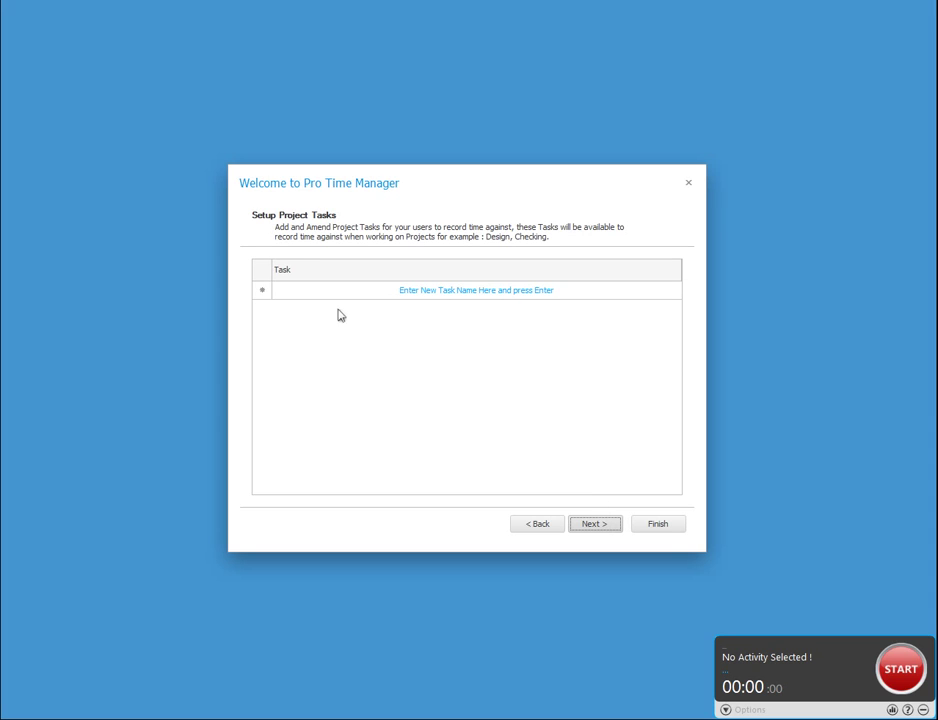
Enter project tasks Design, Drawing Office and 'Cheking'.
click(386, 292)
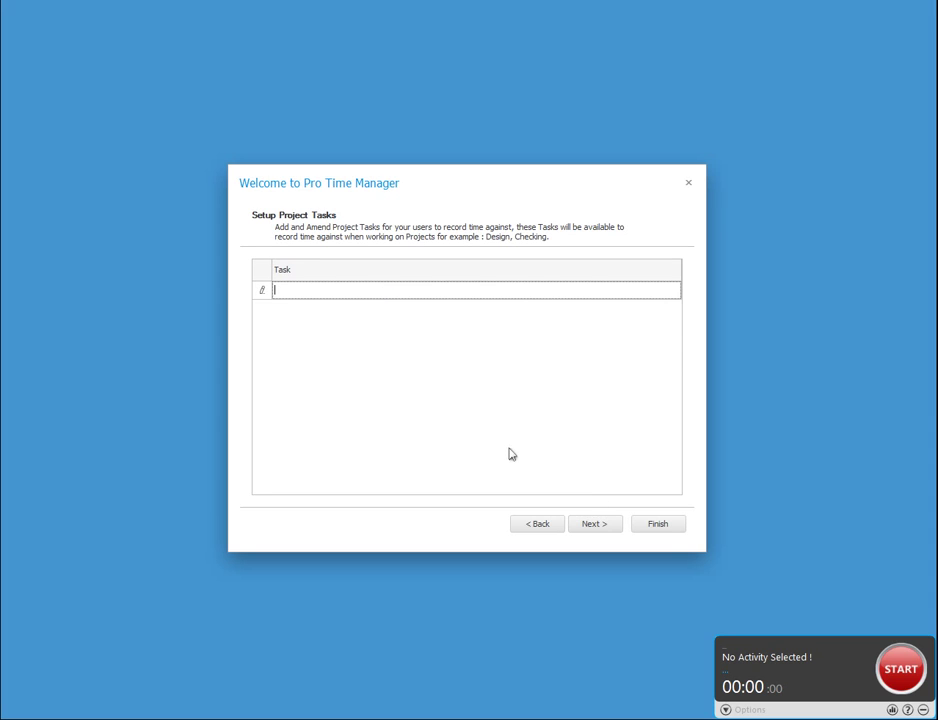
text(Design)
key(Return)
text(Drawing Office)
key(Return)
text(Cheking)
key(Return)
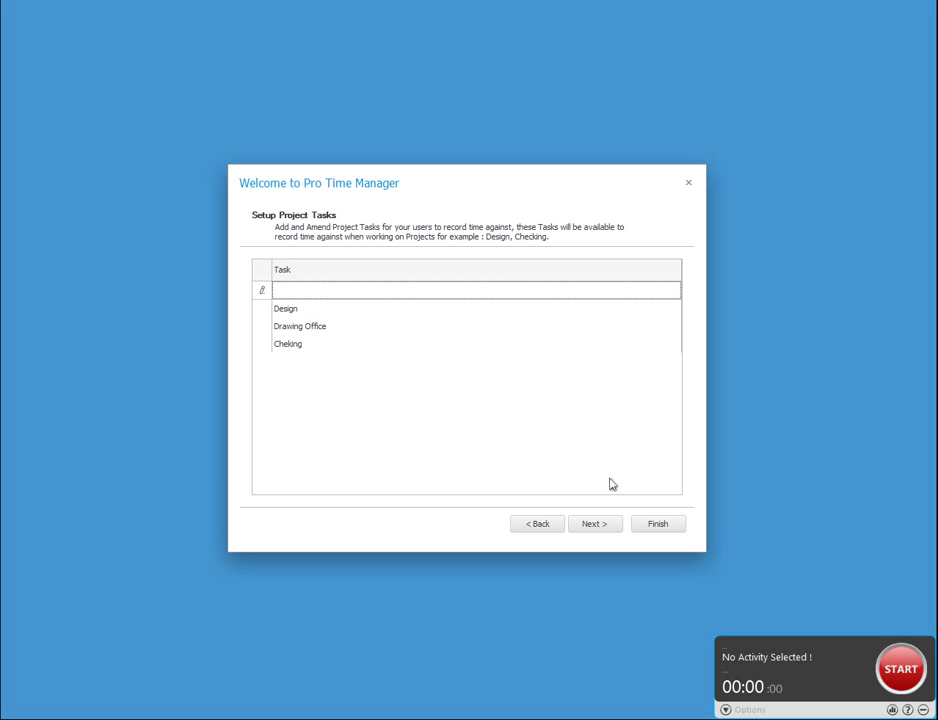
Correct the misspelt 'Cheking' task to 'Checking'.
click(311, 350)
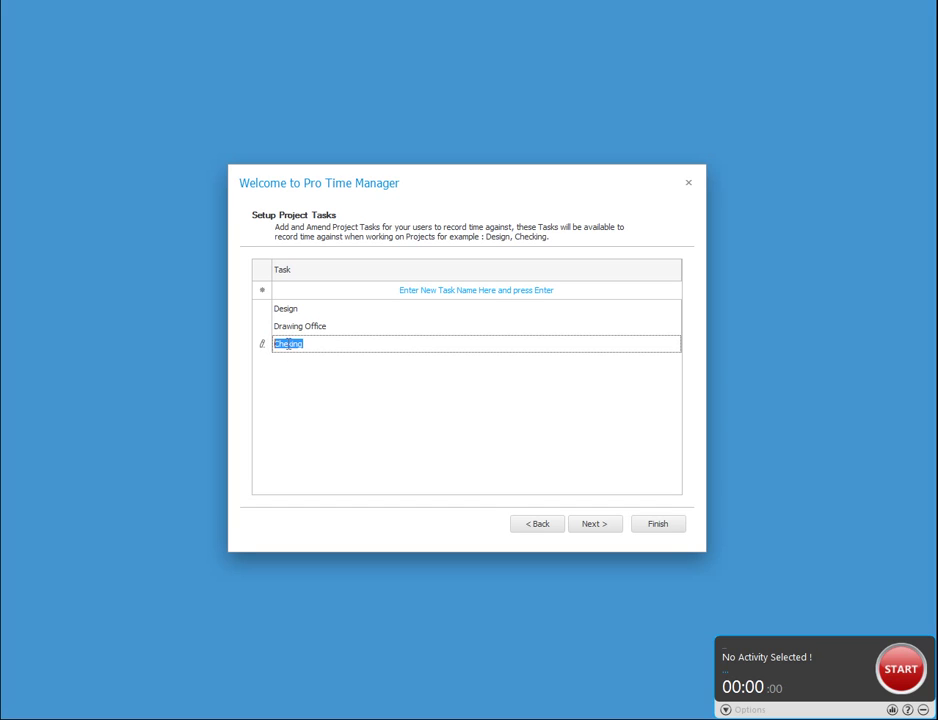
click(293, 345)
text(c)
click(333, 330)
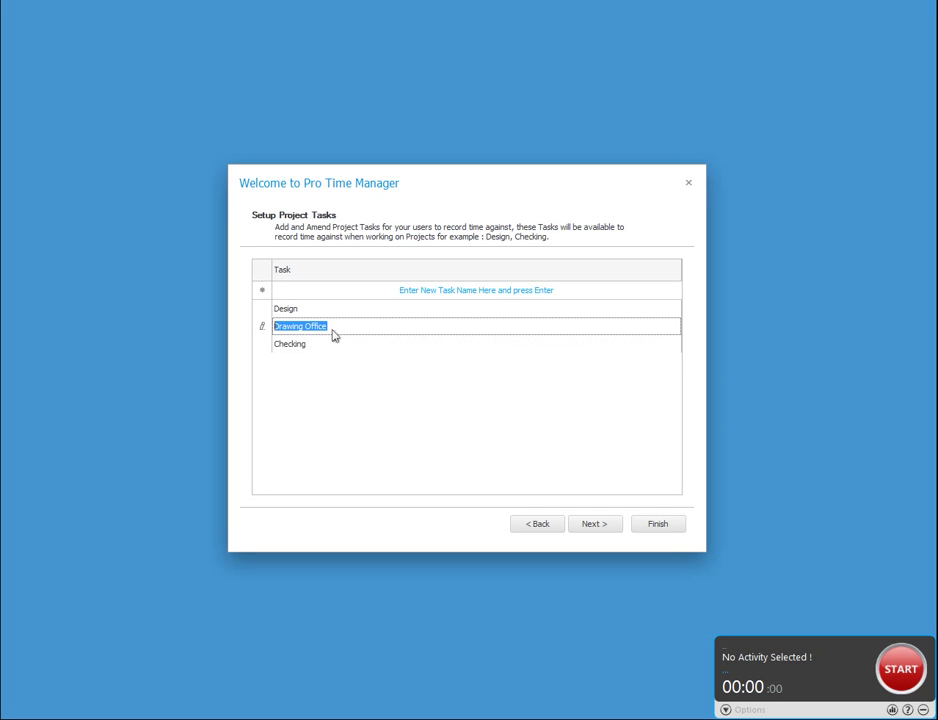
Start a new client named 'The Design Co'.
click(595, 524)
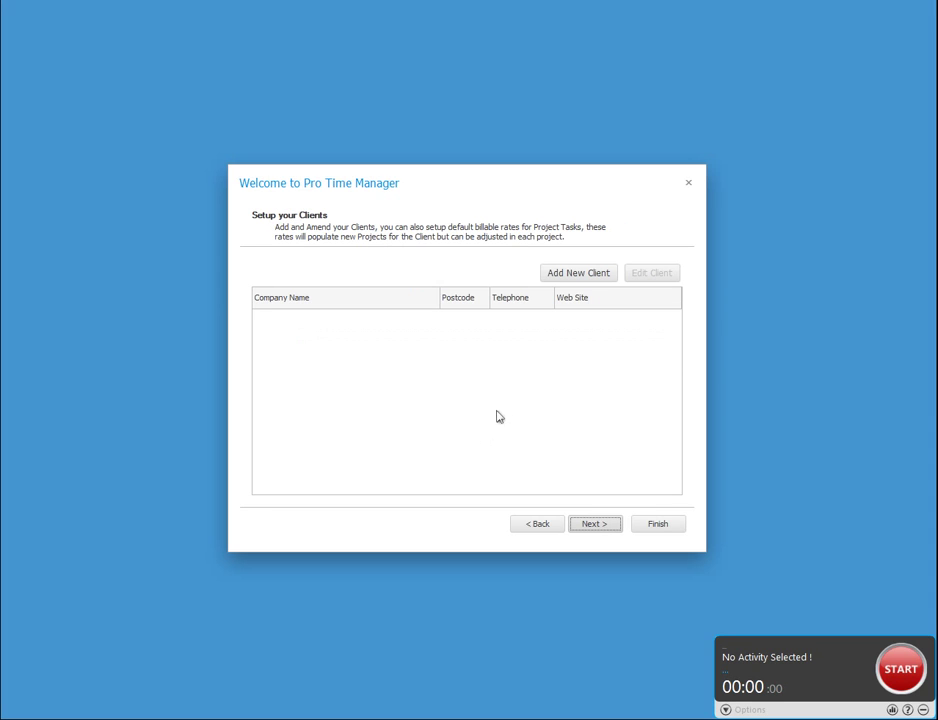
click(578, 274)
text(The Design Co)
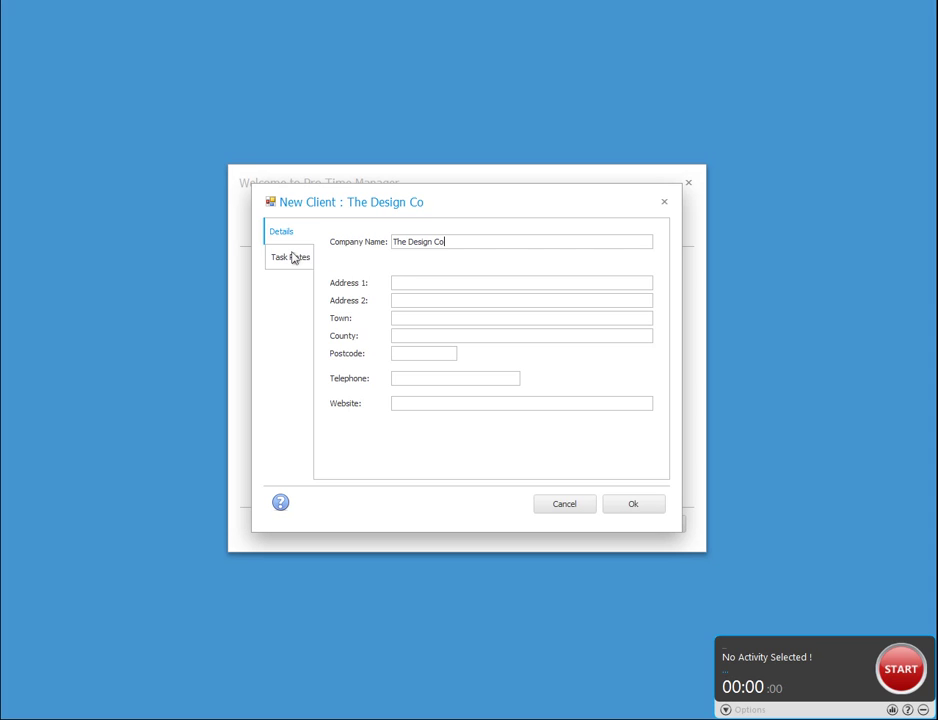
Set the client's hourly rates: Checking £30, Design £45, Drawing Office £25, and save.
click(293, 257)
click(610, 311)
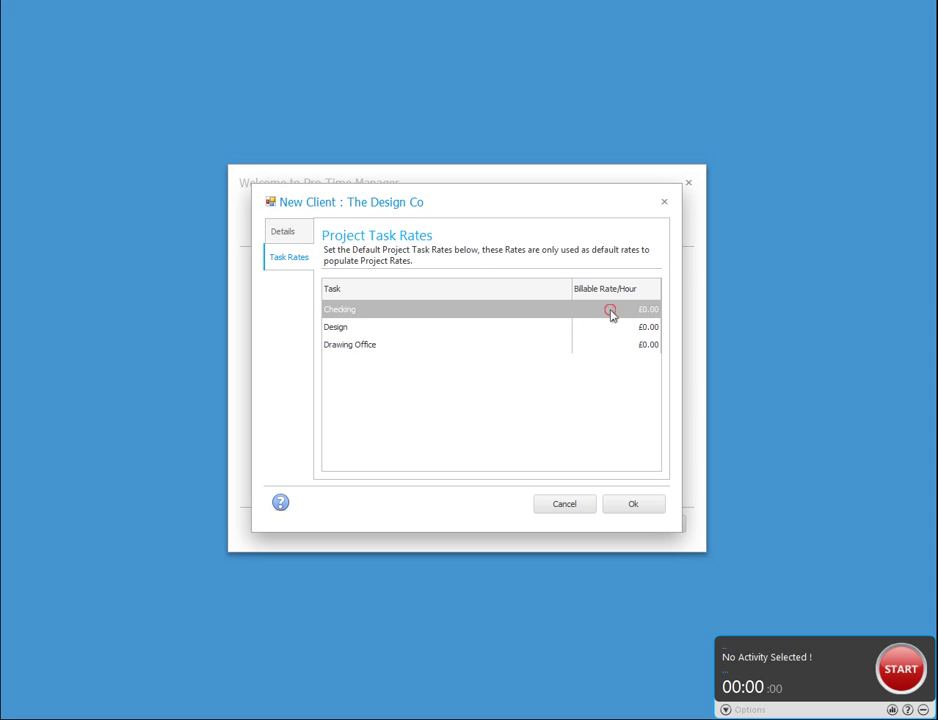
click(610, 311)
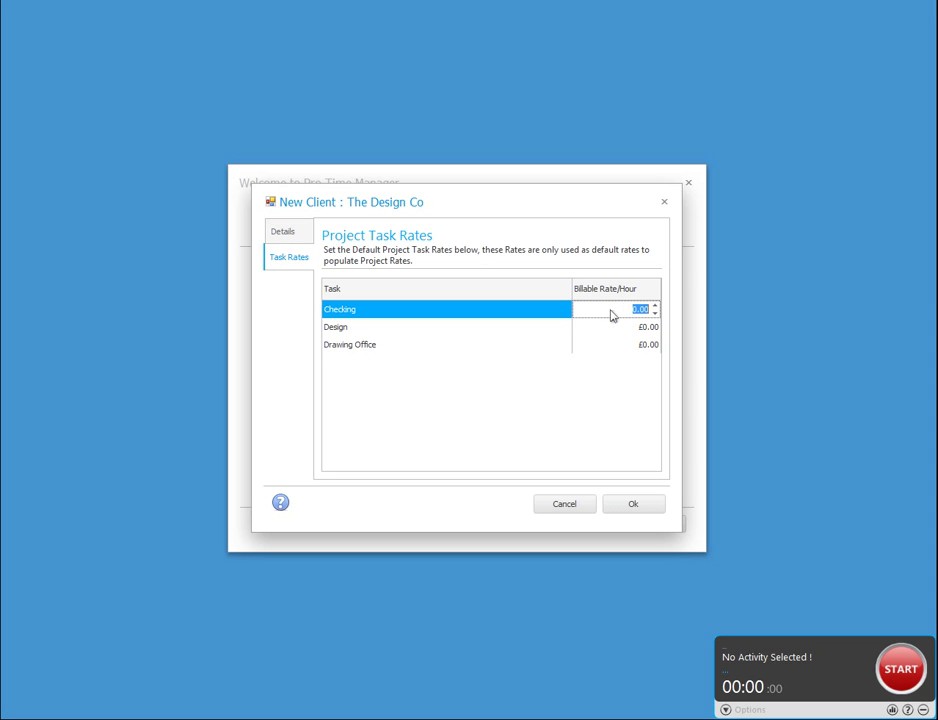
text(30)
key(Tab)
text(45)
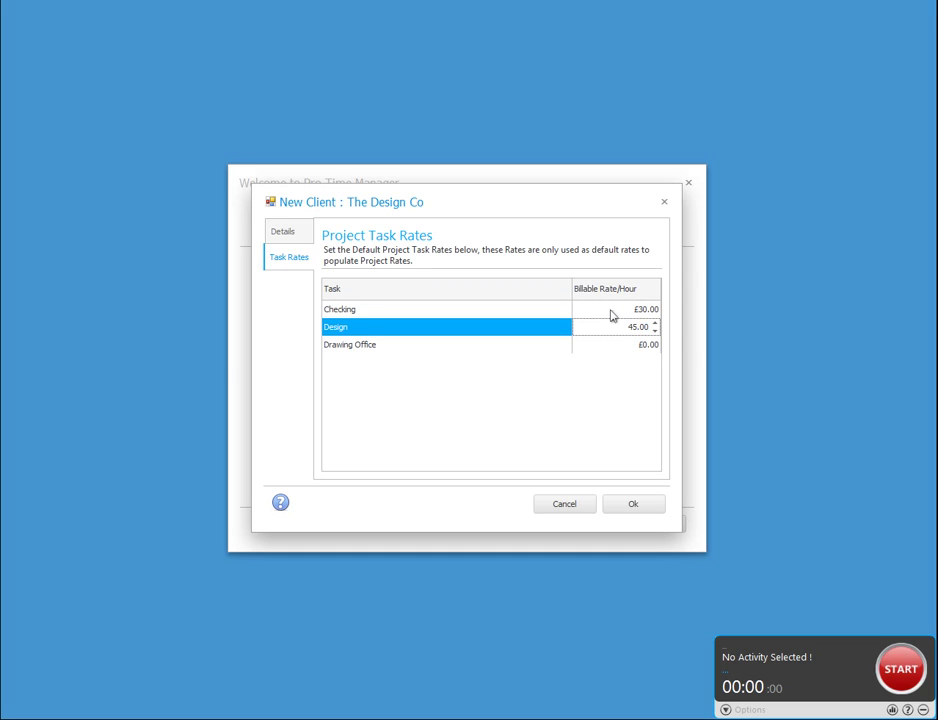
key(Tab)
text(25)
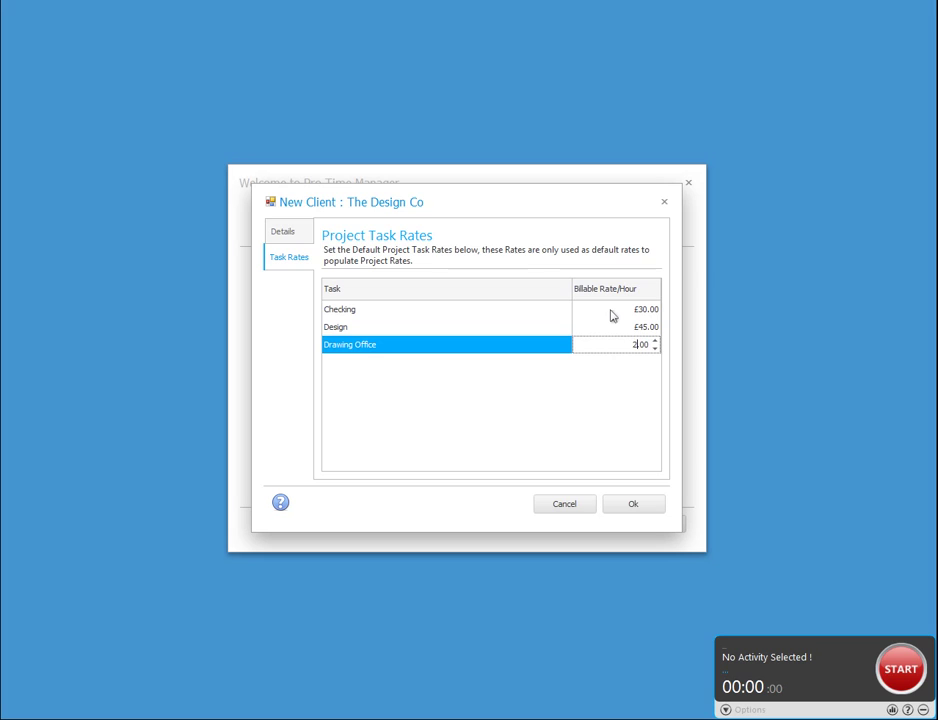
key(shift+Tab)
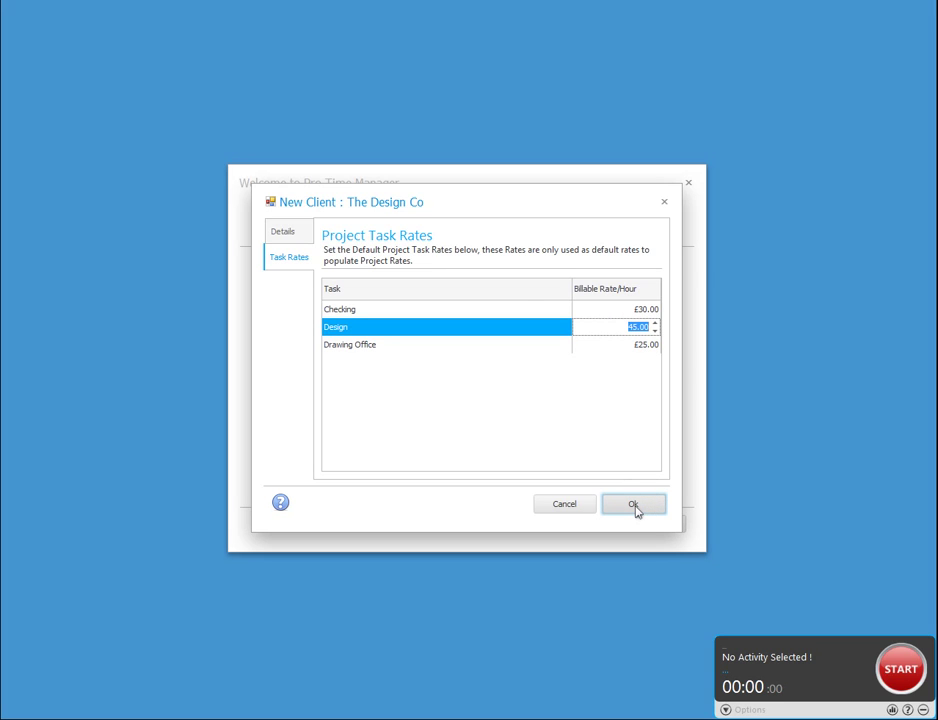
click(634, 506)
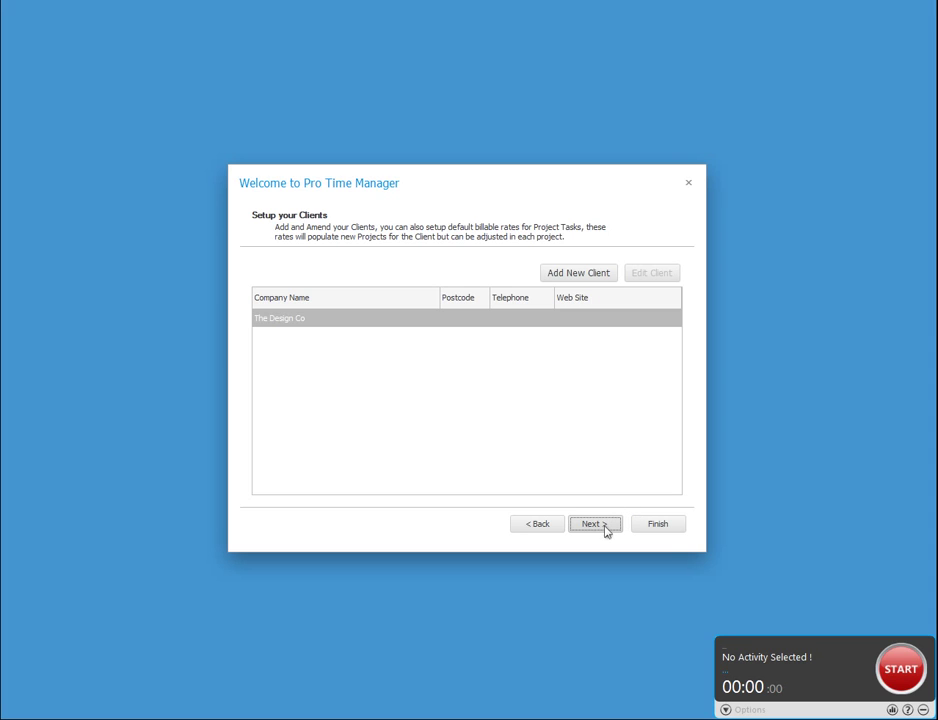
Change the client's company name from 'The Design Co' to 'The Design Company'.
click(605, 531)
click(541, 527)
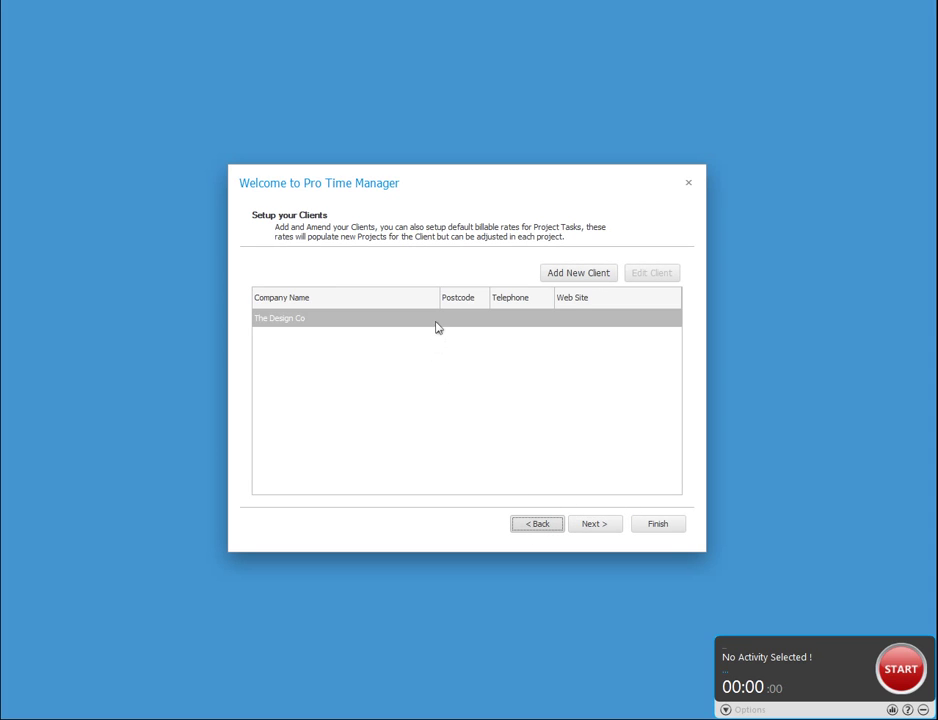
double_click(436, 320)
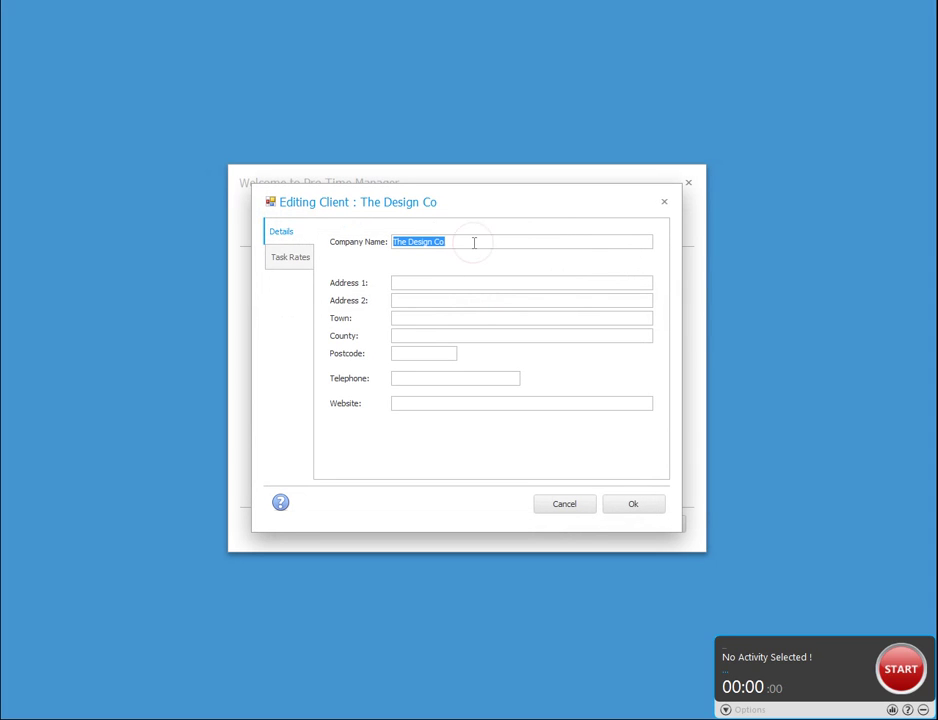
click(474, 242)
text(mpany)
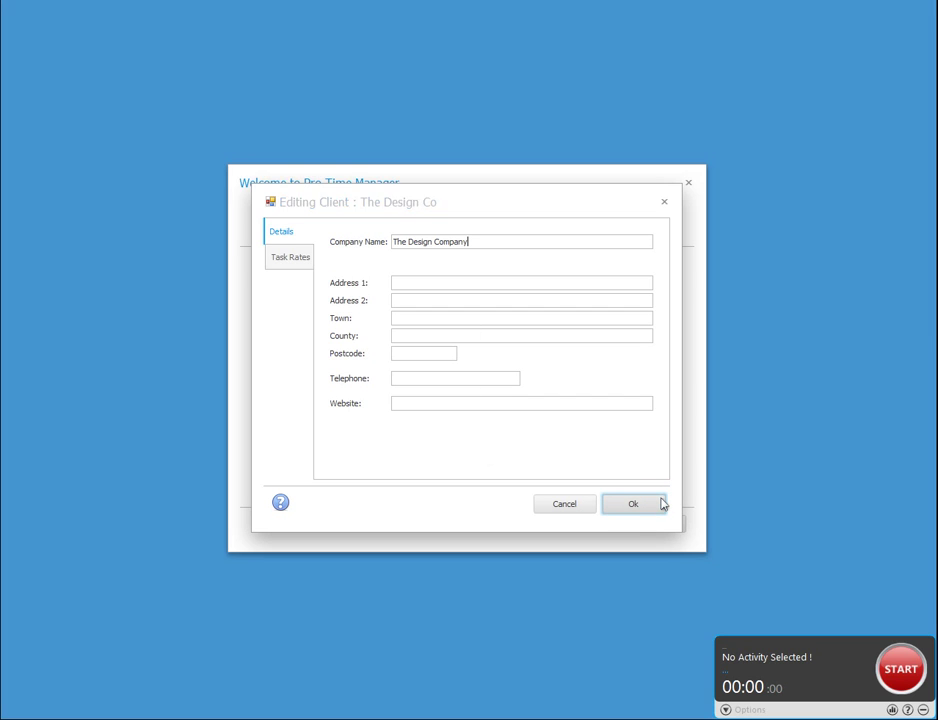
click(662, 505)
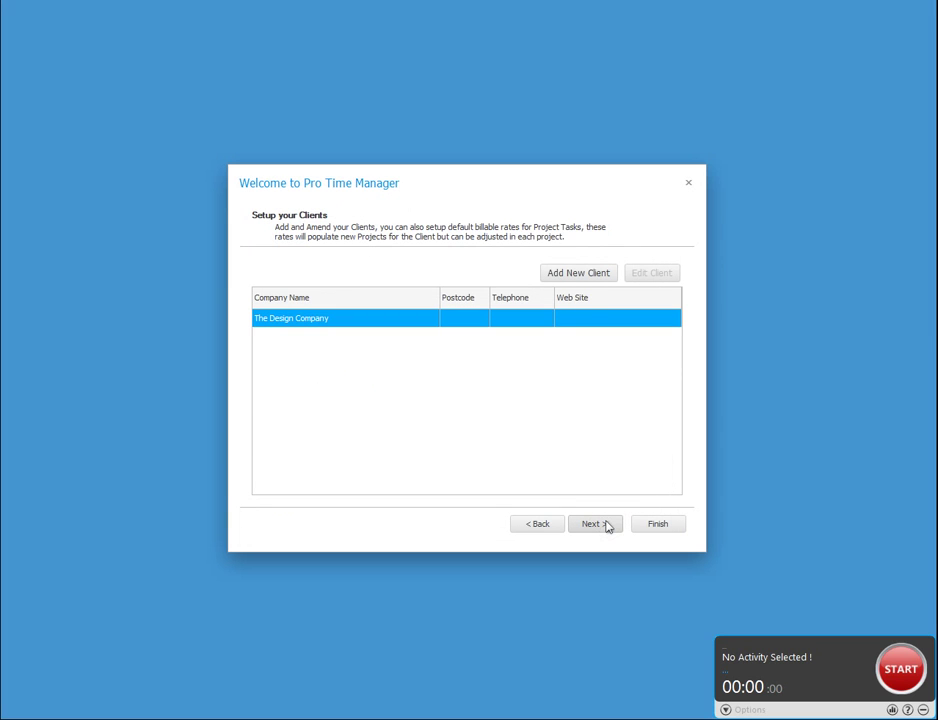
Create project C001 'New Bridge Extension' for The Design Company with Design rate £40.00.
click(596, 524)
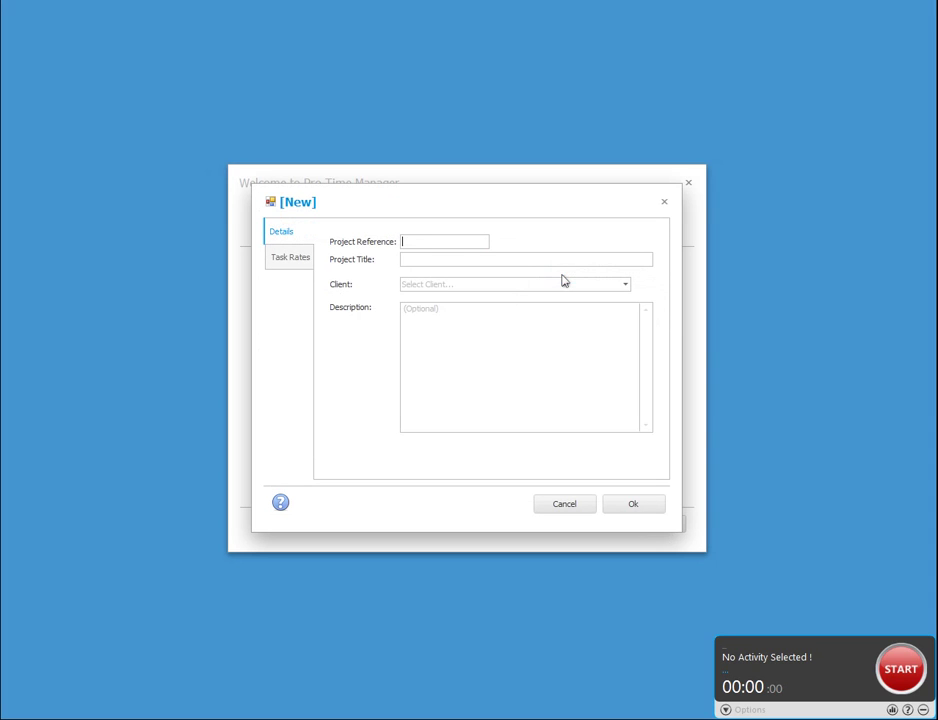
text(C001New )
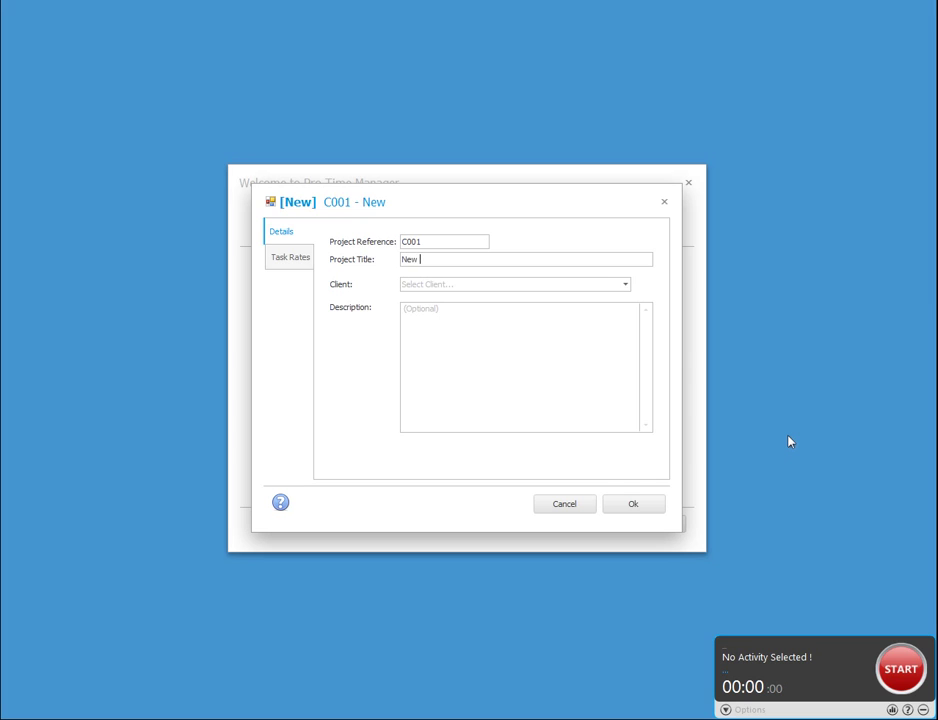
text(Bridge Extension)
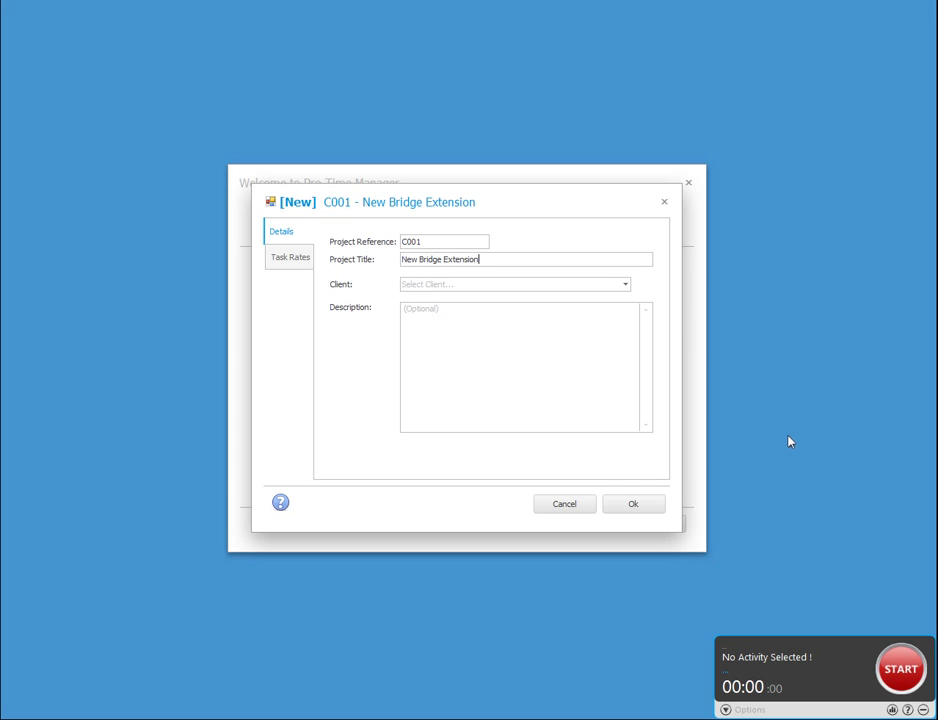
click(627, 286)
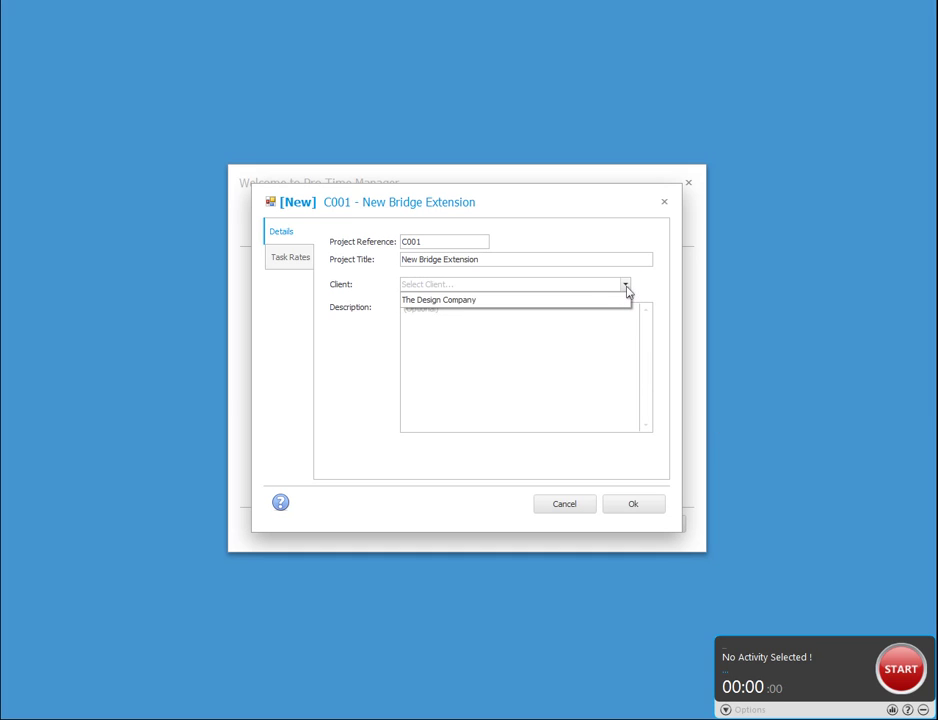
click(563, 301)
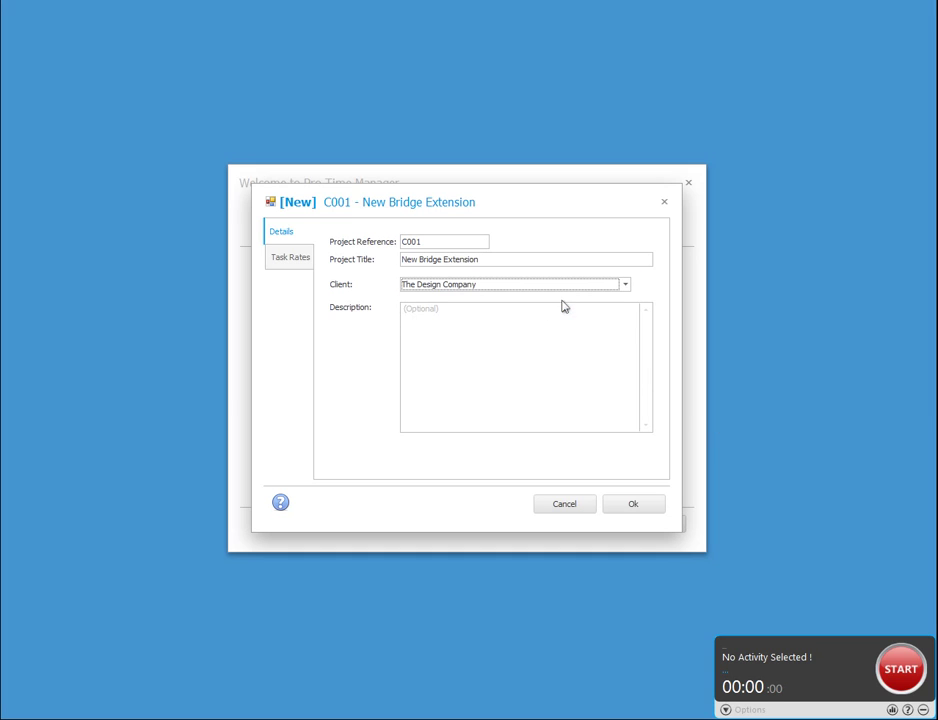
click(300, 262)
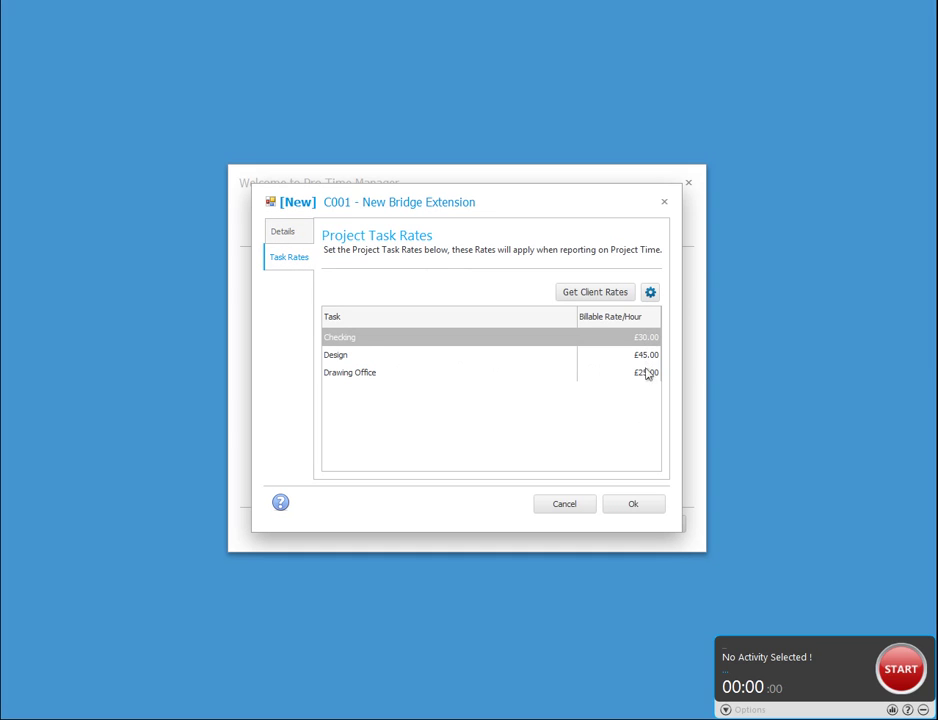
click(632, 358)
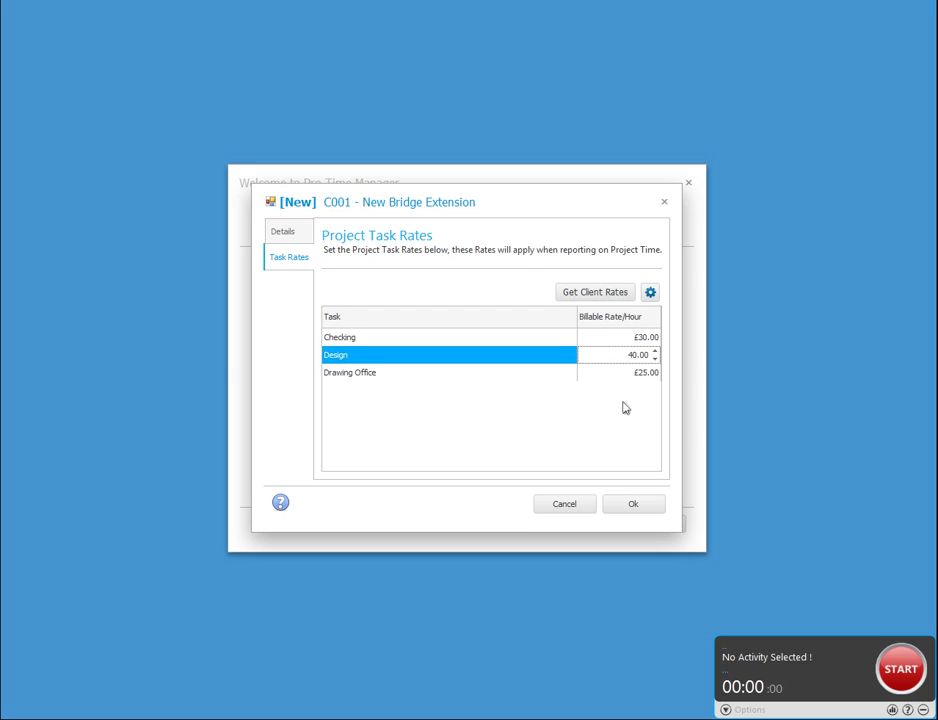
click(643, 505)
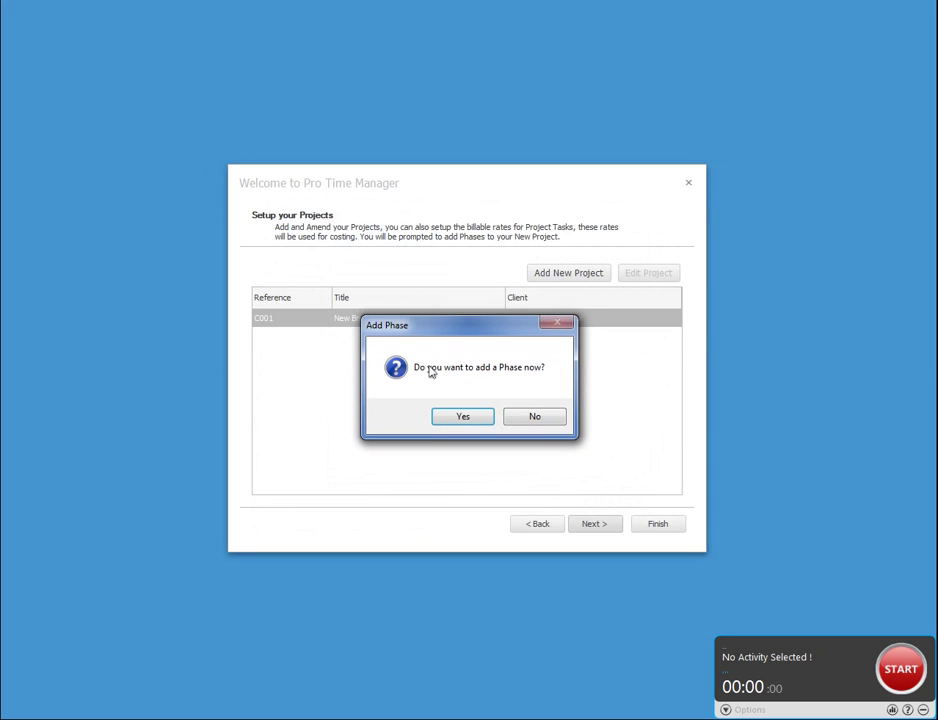
Add Phase 1 with estimated hours 20 Checking, 12 Design, 34 Drawing Office; decline another phase.
click(463, 416)
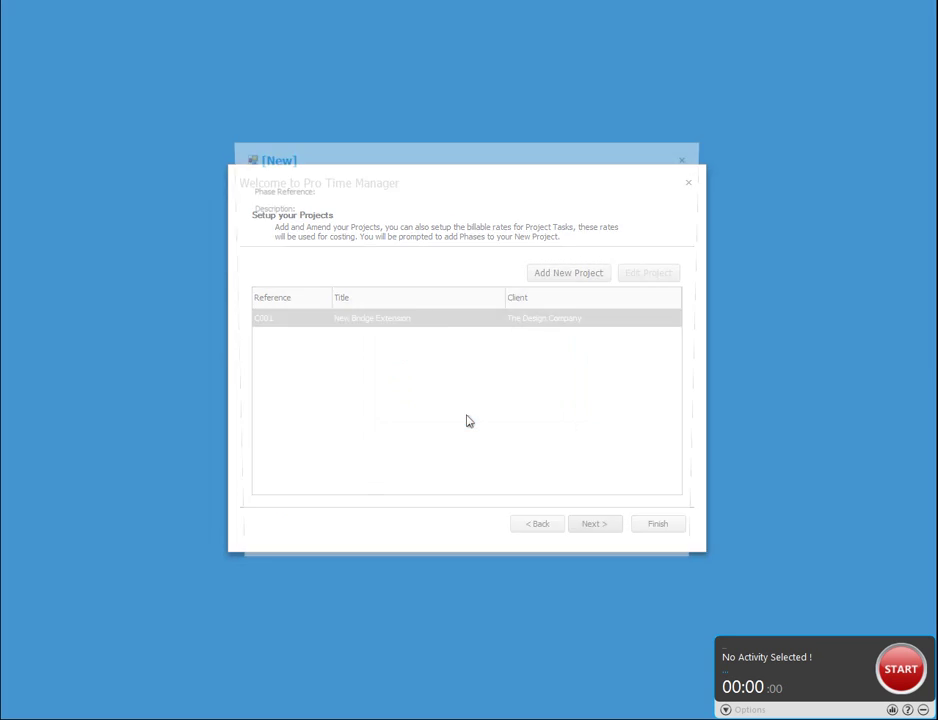
text(Phase 1)
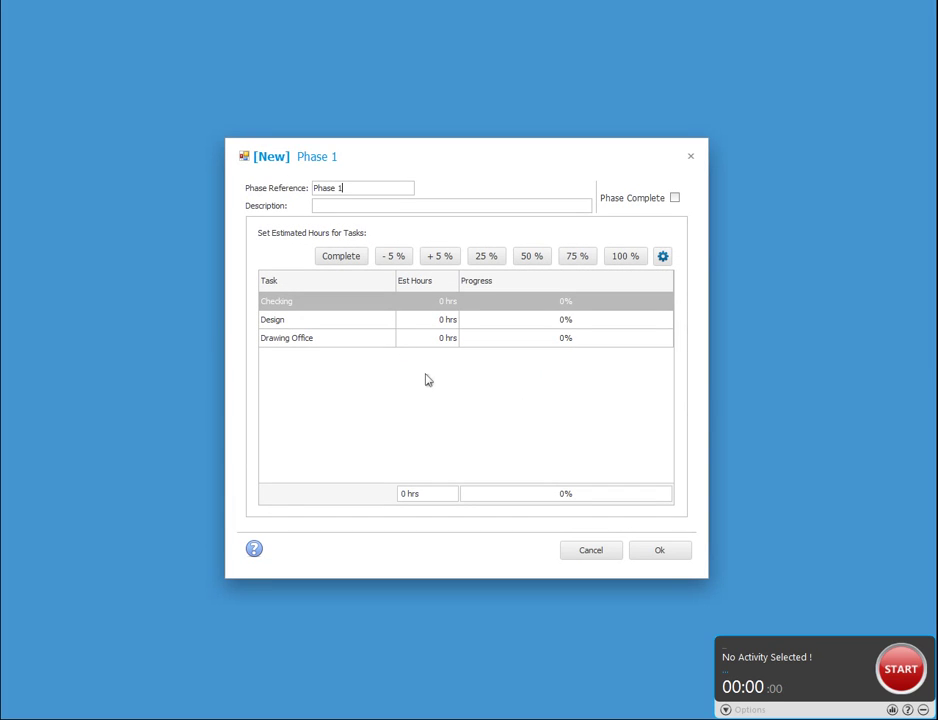
click(431, 301)
text(2)
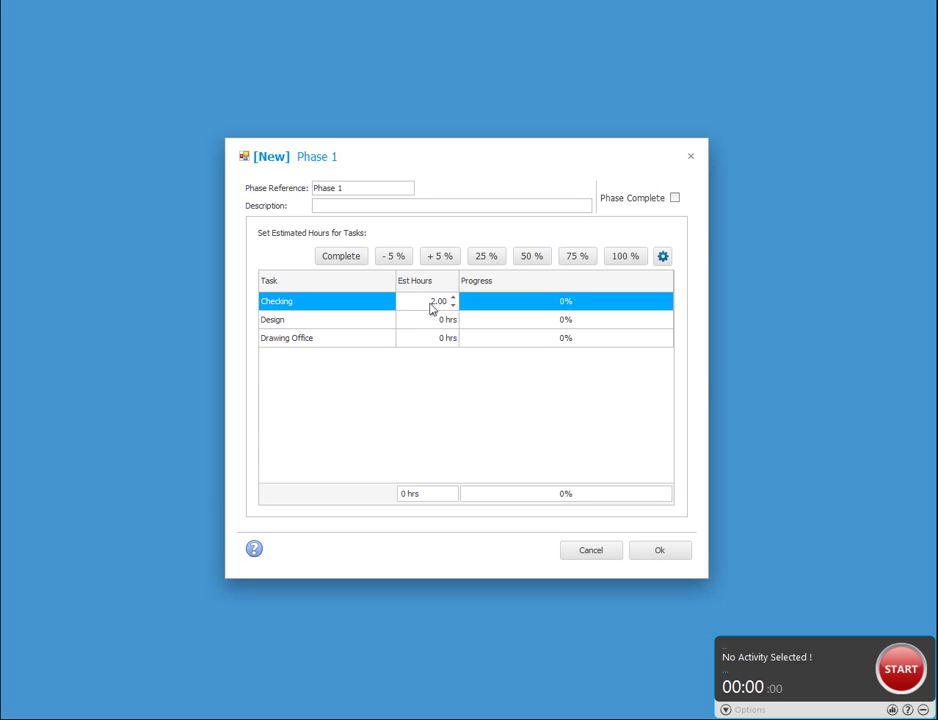
text(0)
key(Down)
text(12)
key(Down)
text(34)
key(Up)
key(Up)
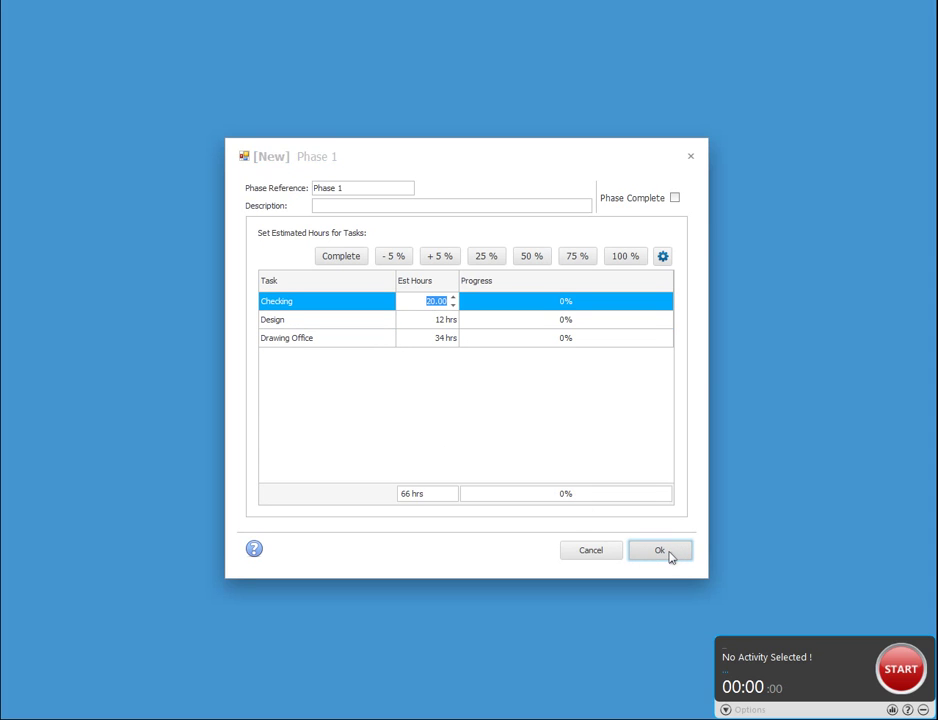
click(660, 551)
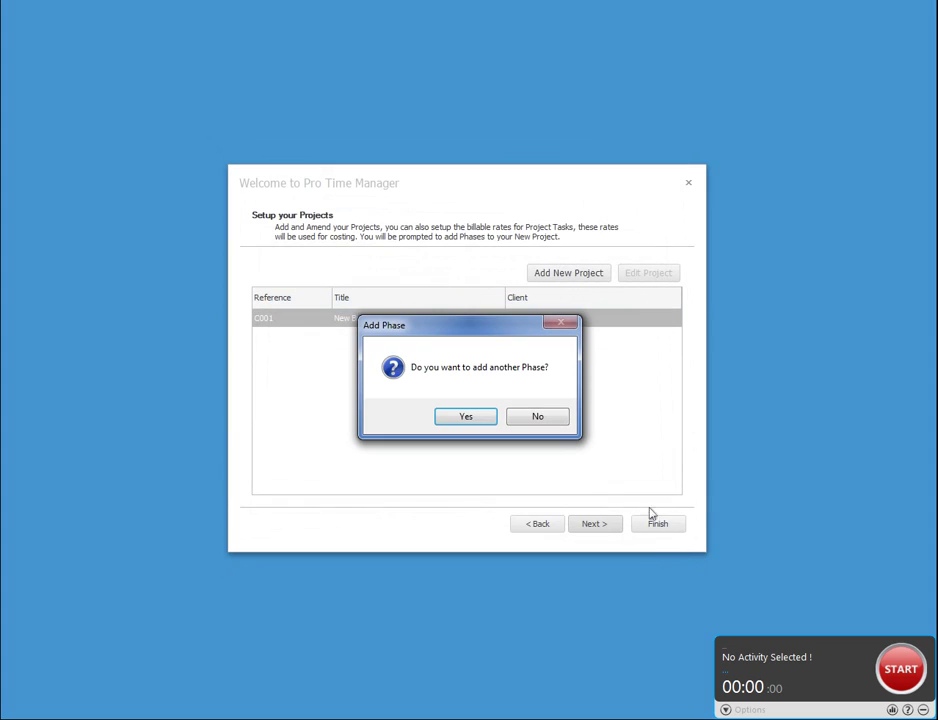
click(538, 416)
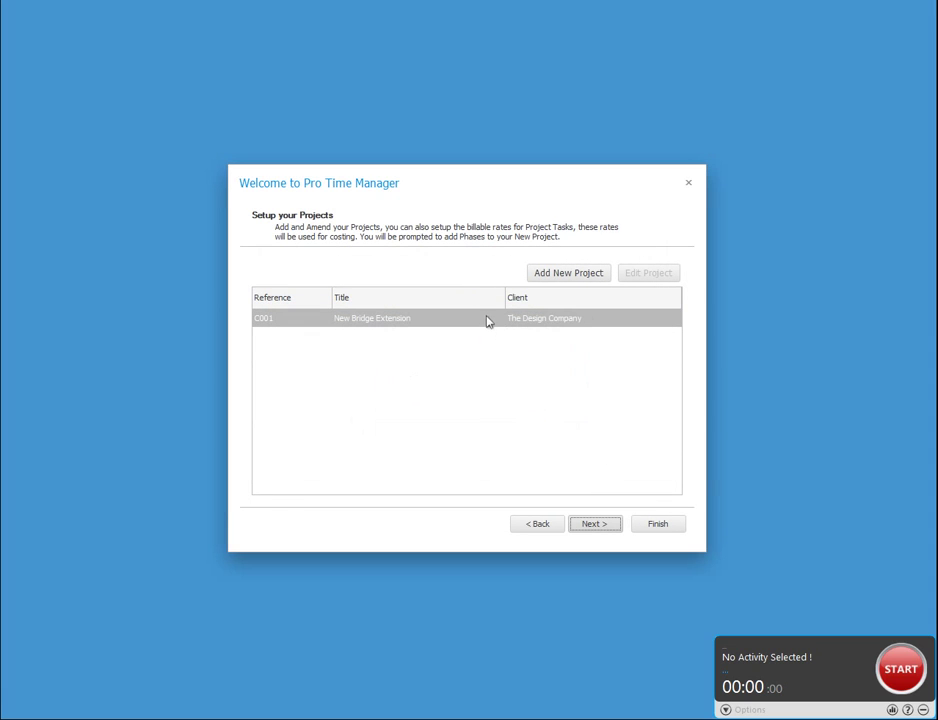
Open project C001, check its Task Rates and Details, then close it unchanged with Ok.
click(487, 320)
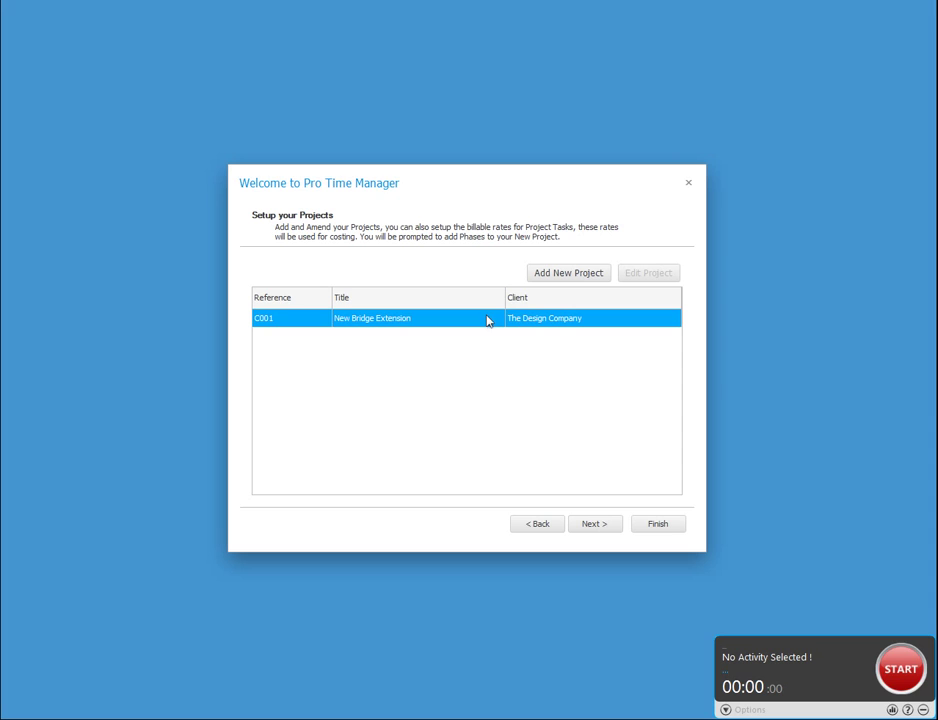
double_click(487, 320)
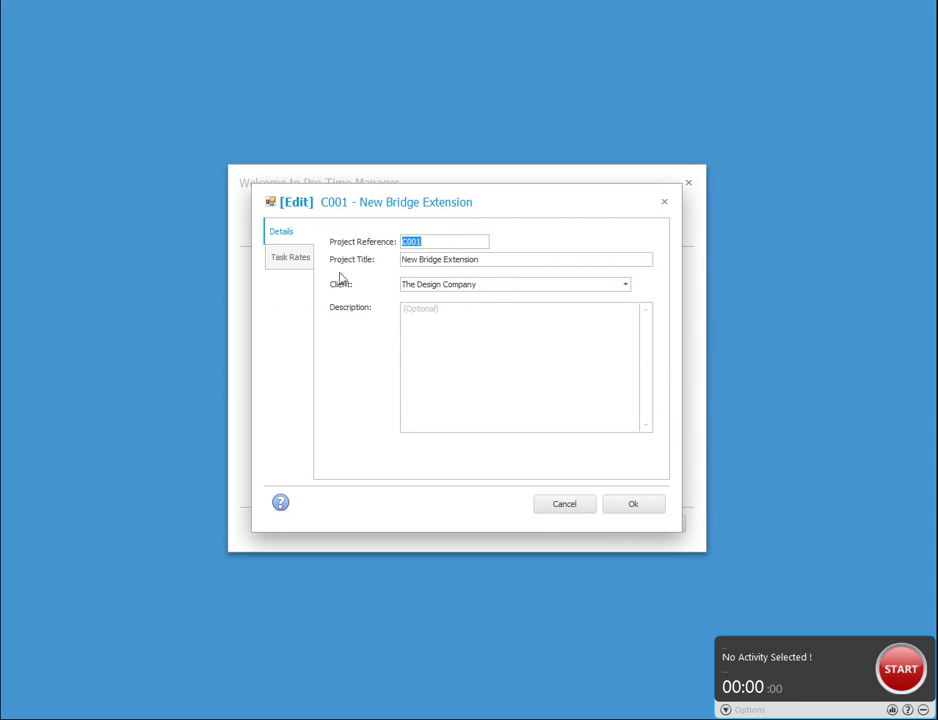
click(277, 259)
click(277, 259)
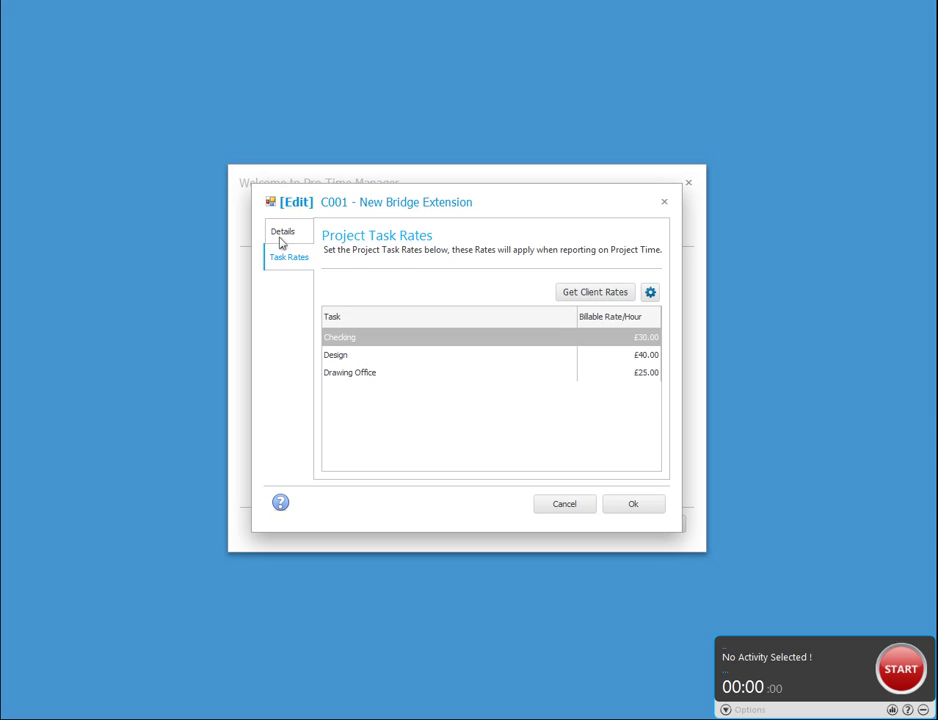
click(282, 236)
click(647, 509)
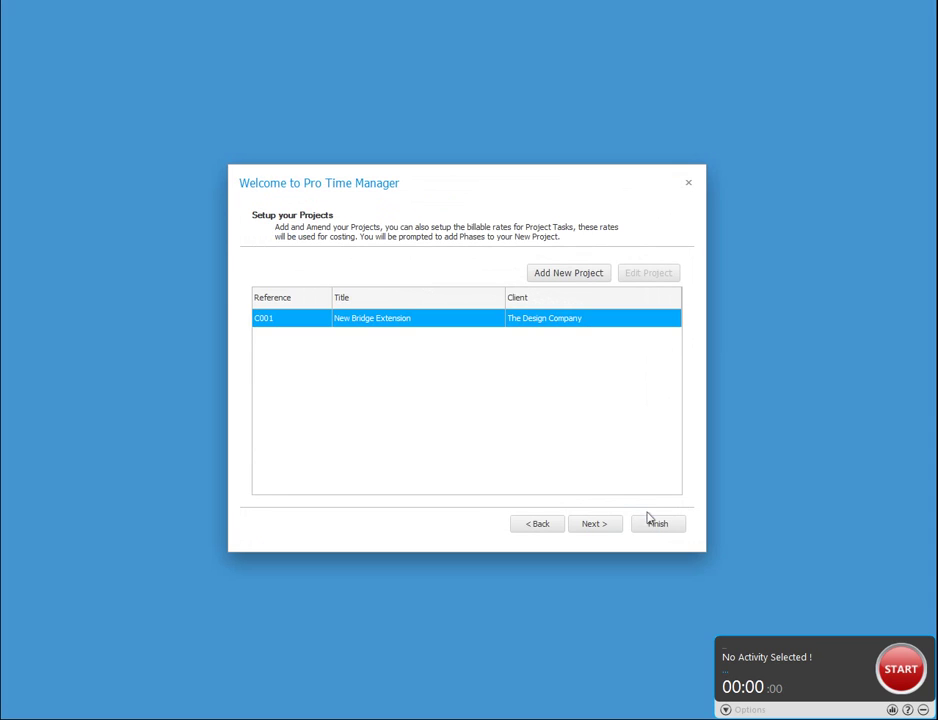
Advance to the Setup Summary (2 offices, 2 users, 3 tasks, 1 client, 1 project, 1 phase) and finish the wizard.
click(665, 532)
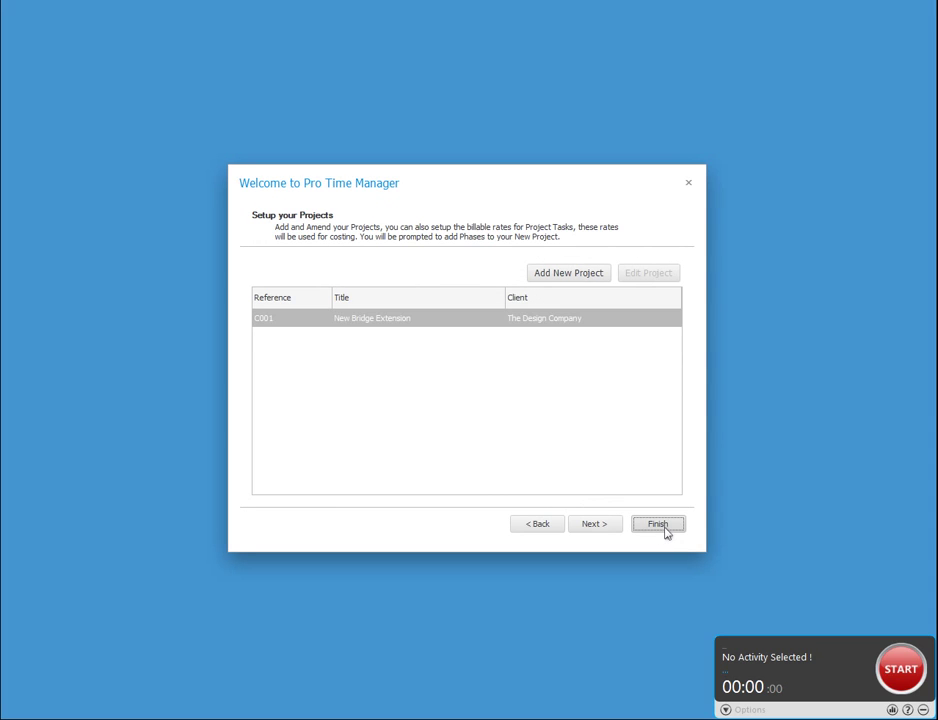
click(600, 525)
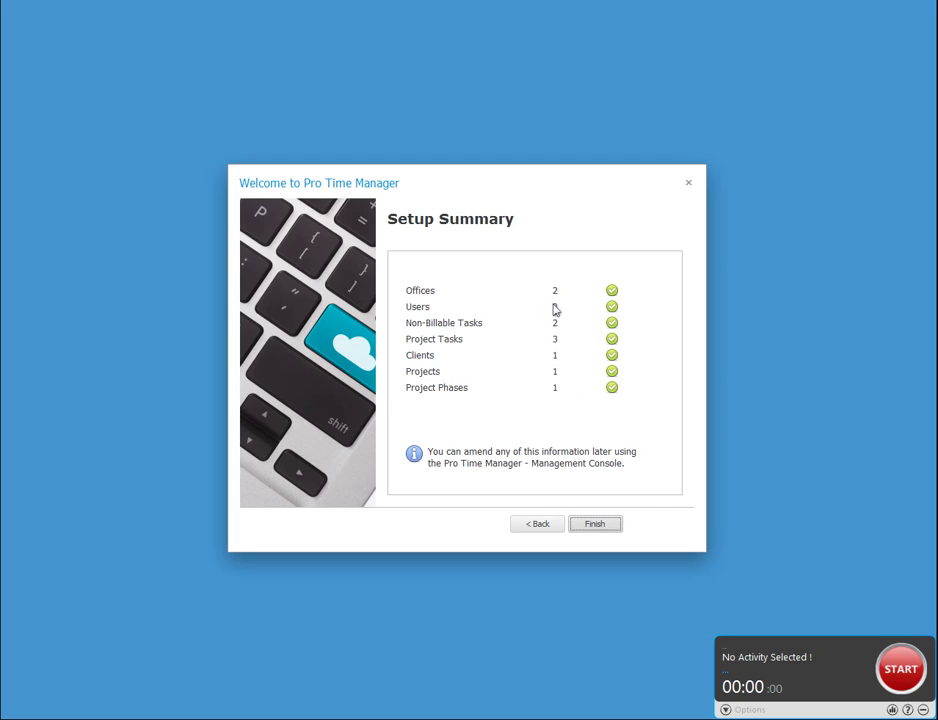
click(606, 526)
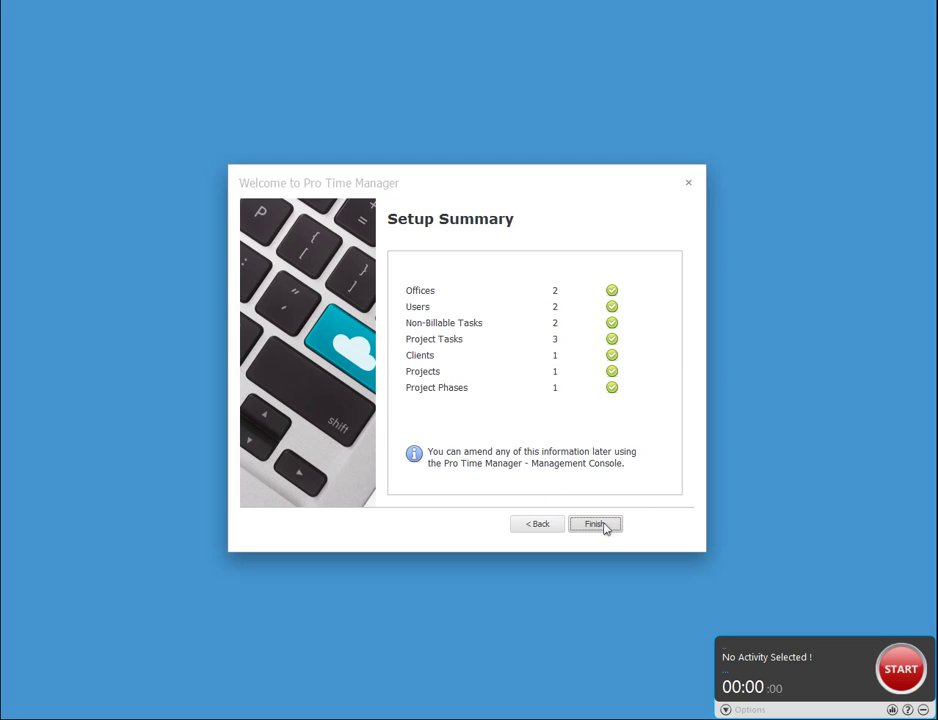